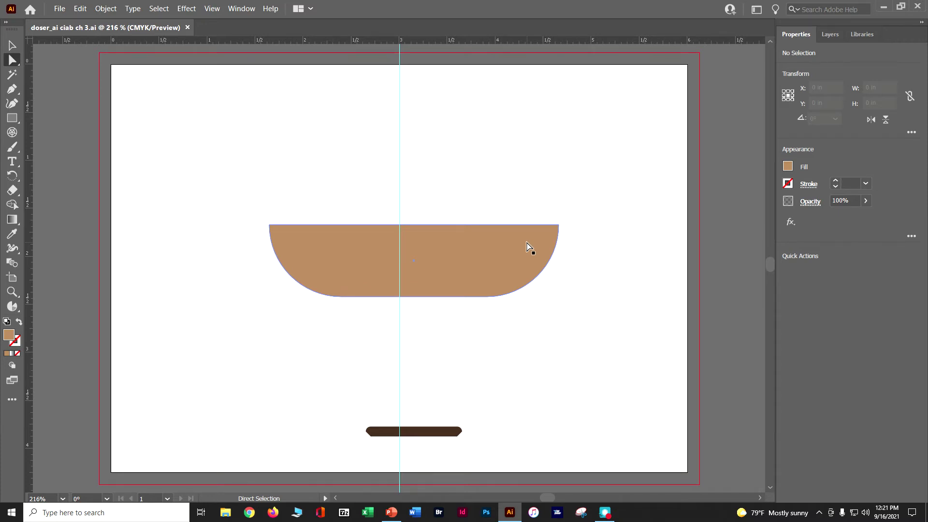
Step: Center the bowl and its dark base on the vertical guide in the artboard's lower part, and save the document
{"action": "left_click", "coordinate": [350, 163]}
{"action": "left_click", "coordinate": [12, 45]}
{"action": "left_click_drag", "start_coordinate": [509, 293], "coordinate": [432, 427]}
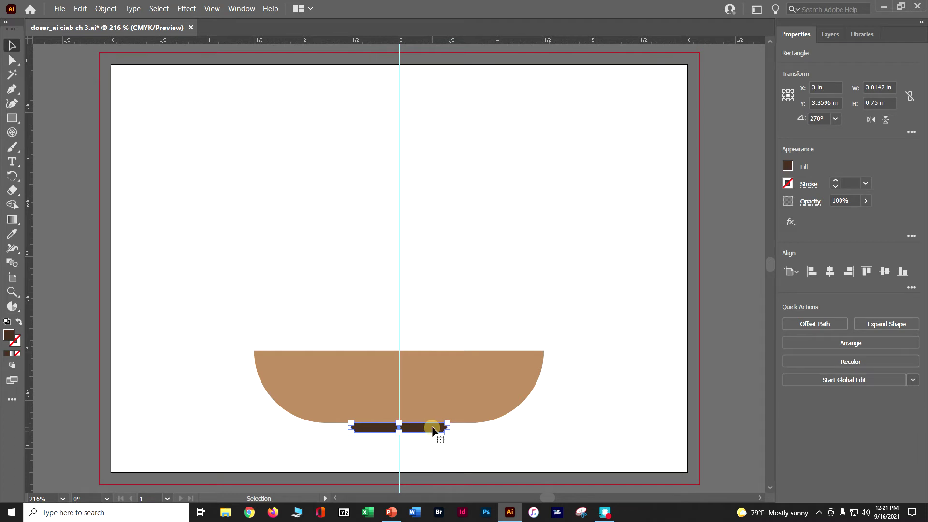
{"action": "left_click", "coordinate": [503, 442]}
{"action": "key", "text": "ctrl"}
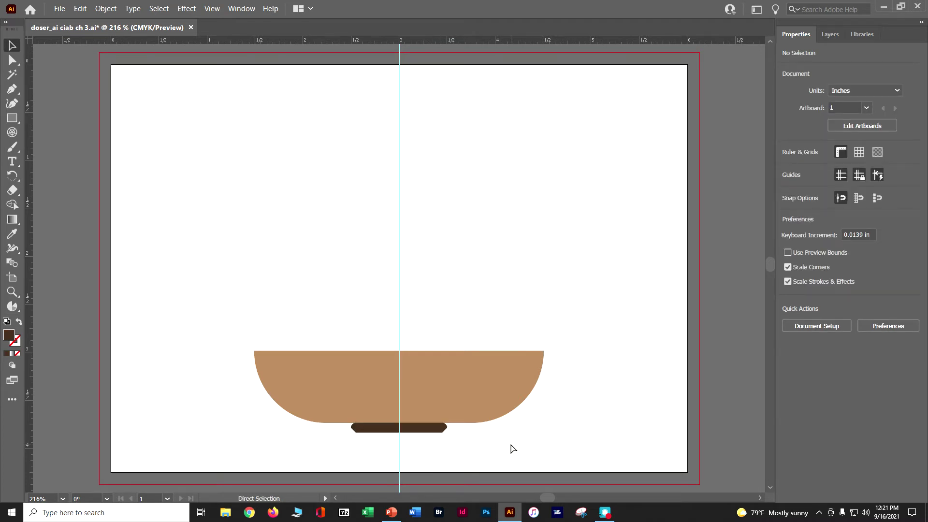
{"action": "key", "text": "ctrl+s"}
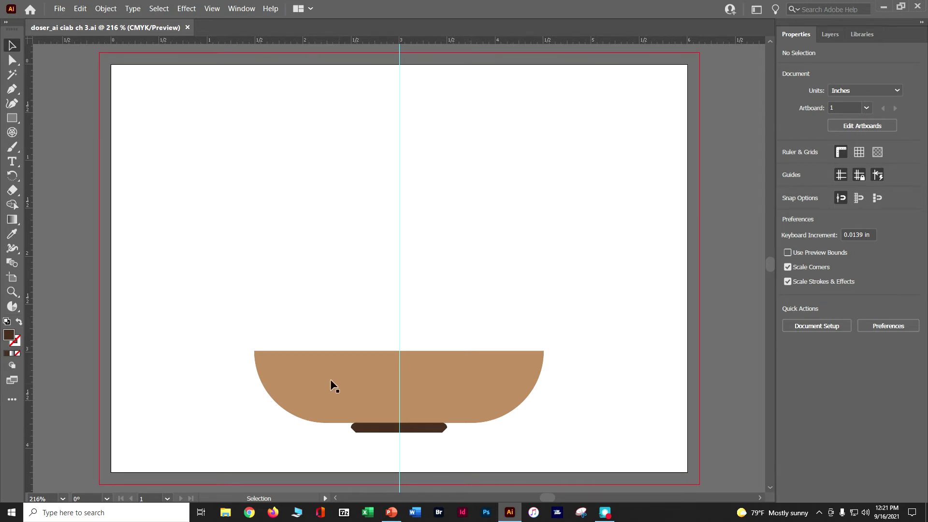
Step: Draw a dark brown ellipse about 0.65 in wide and 0.72 in high in the artboard's upper-left area
{"action": "left_click_drag", "start_coordinate": [16, 123], "coordinate": [29, 125]}
{"action": "key", "text": "l"}
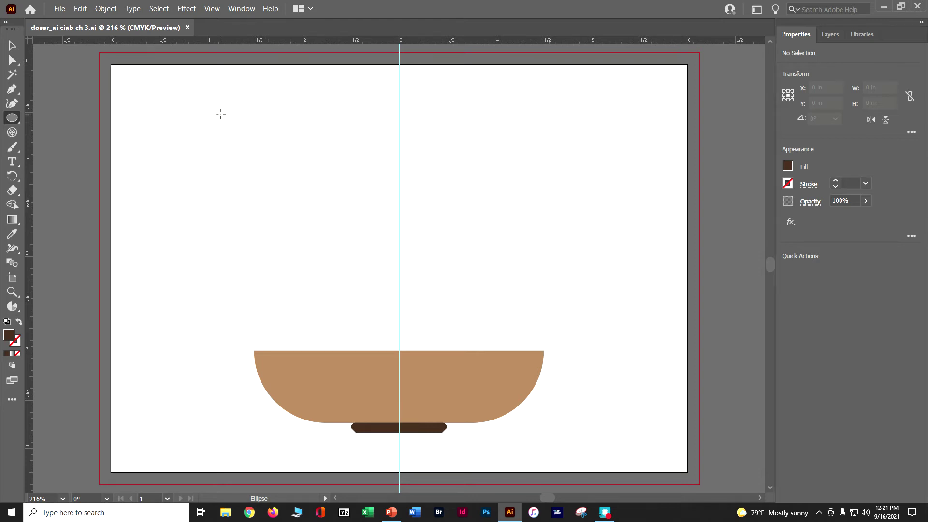
{"action": "left_click_drag", "start_coordinate": [221, 114], "coordinate": [289, 222]}
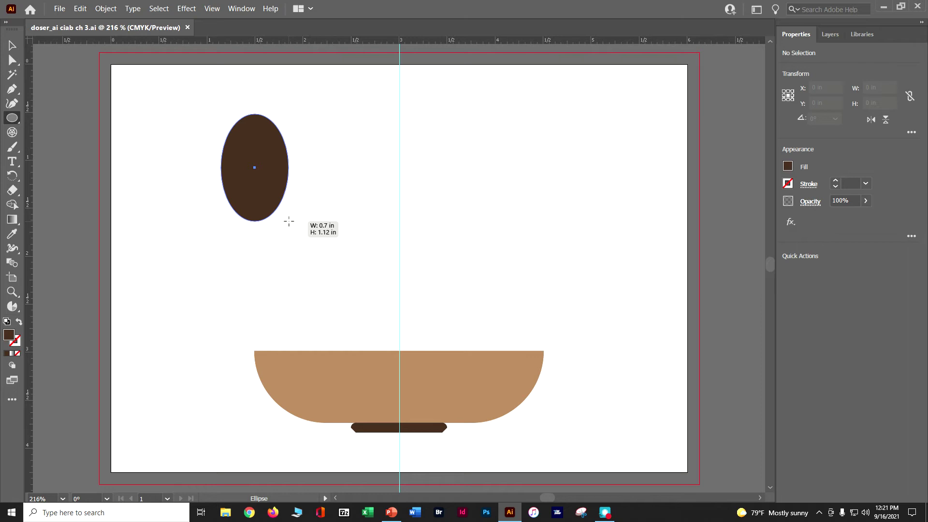
{"action": "left_click_drag", "start_coordinate": [289, 221], "coordinate": [283, 187]}
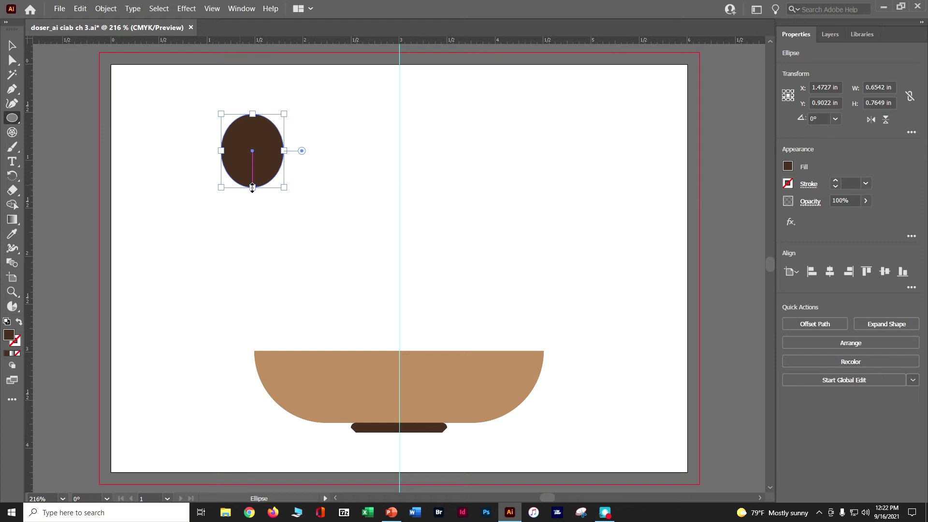
{"action": "left_click_drag", "start_coordinate": [253, 188], "coordinate": [251, 189]}
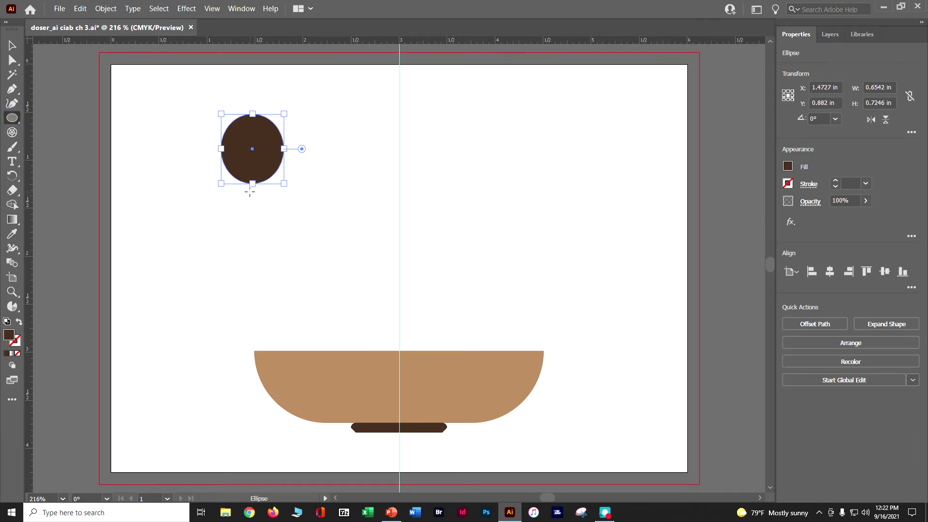
Step: Draw a circle about 1 in across outward from its center and place it centered beneath the ellipse, overlapping it
{"action": "left_click_drag", "start_coordinate": [249, 192], "coordinate": [236, 199]}
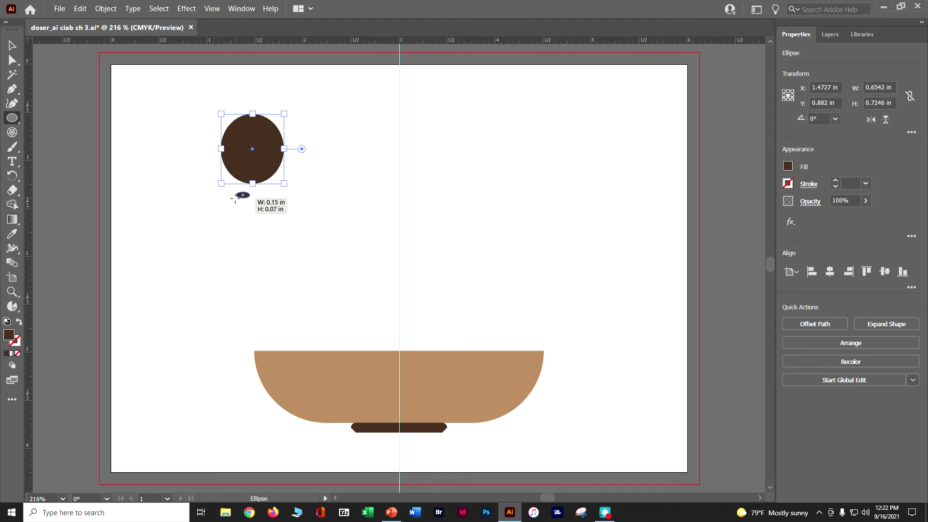
{"action": "left_click_drag", "start_coordinate": [235, 198], "coordinate": [227, 215]}
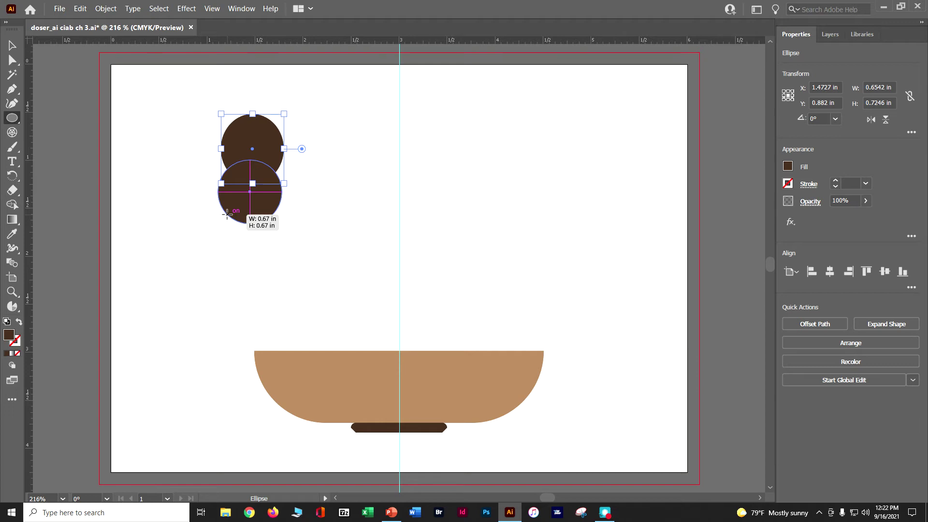
{"action": "left_click_drag", "start_coordinate": [227, 214], "coordinate": [216, 225]}
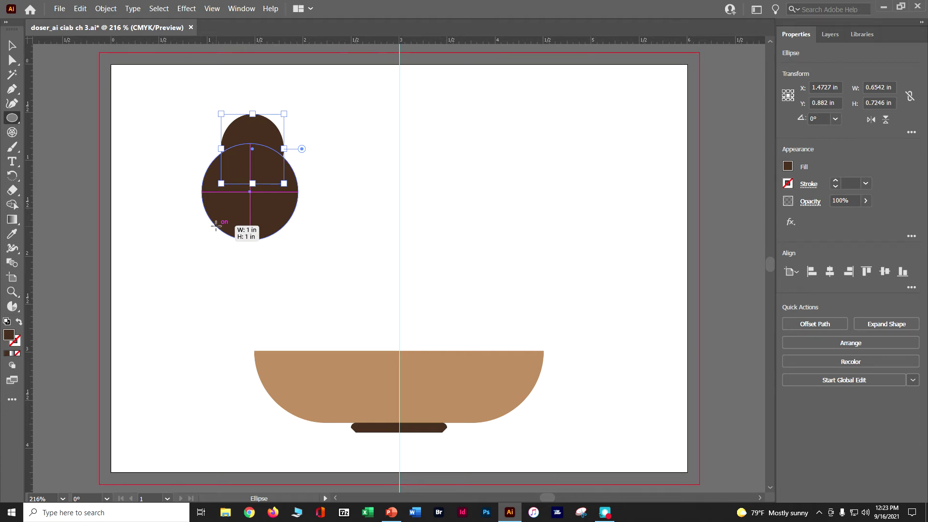
{"action": "left_click_drag", "start_coordinate": [216, 225], "coordinate": [216, 225]}
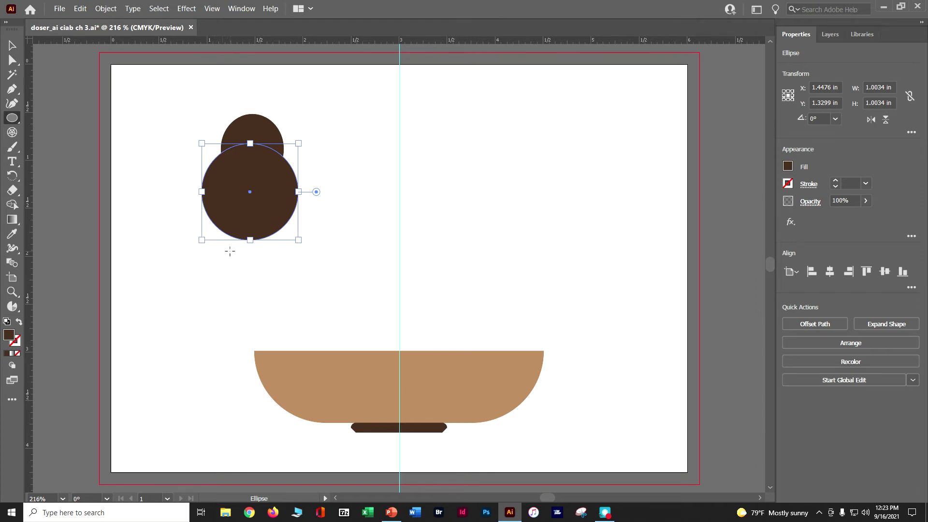
{"action": "left_click", "coordinate": [12, 45]}
{"action": "left_click_drag", "start_coordinate": [251, 196], "coordinate": [253, 202]}
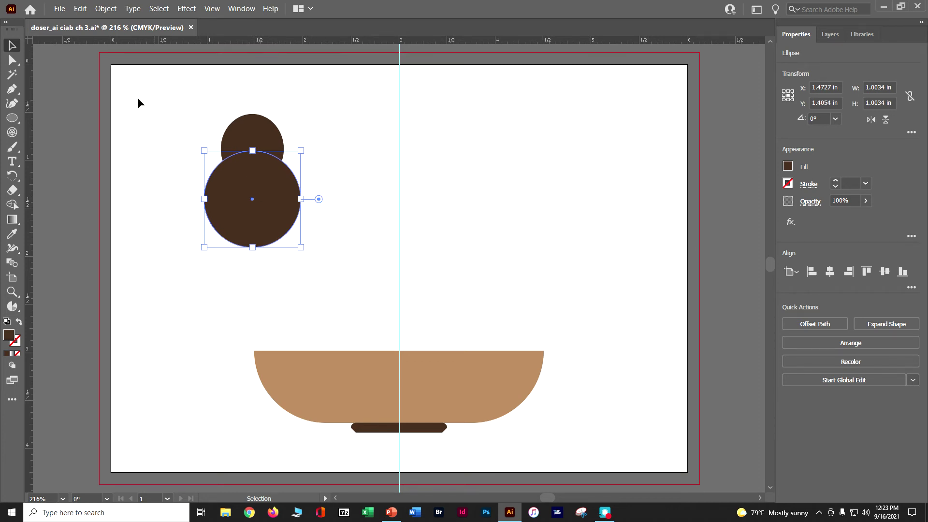
Step: Group the two overlapping ellipses and fill them with the light green swatch, lowering its cyan amount
{"action": "left_click_drag", "start_coordinate": [167, 93], "coordinate": [298, 245]}
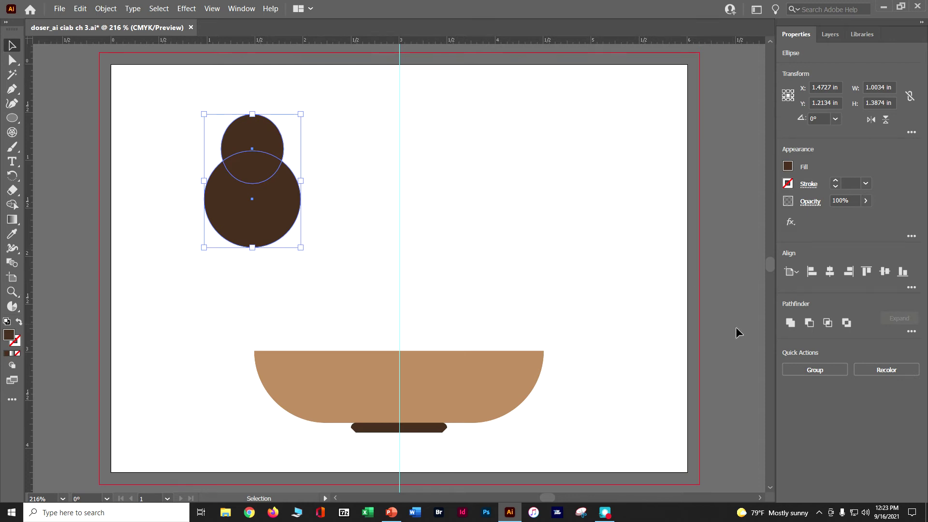
{"action": "left_click", "coordinate": [798, 369]}
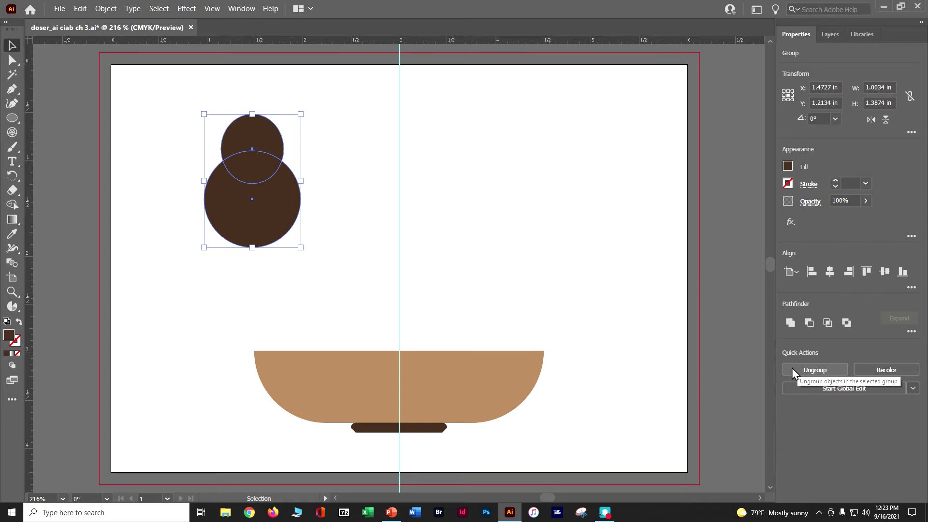
{"action": "left_click", "coordinate": [788, 167]}
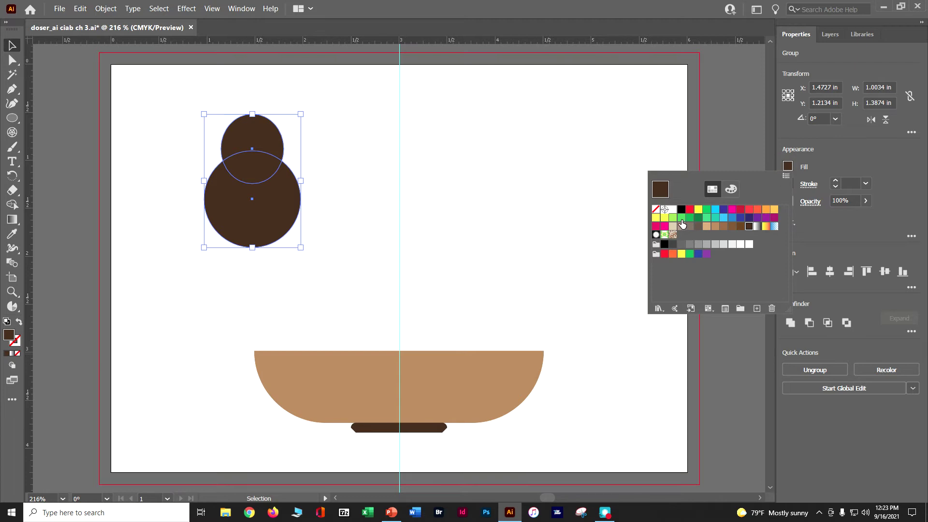
{"action": "left_click", "coordinate": [673, 218]}
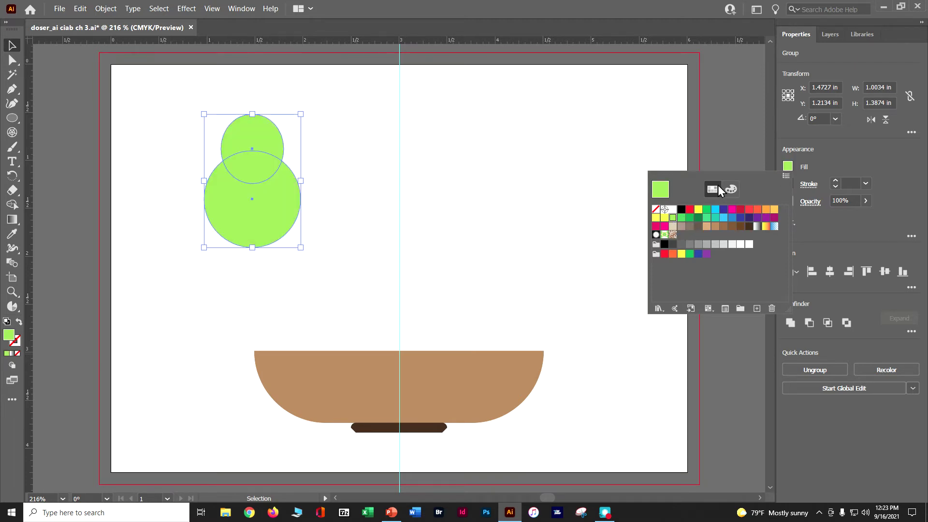
{"action": "left_click", "coordinate": [732, 189]}
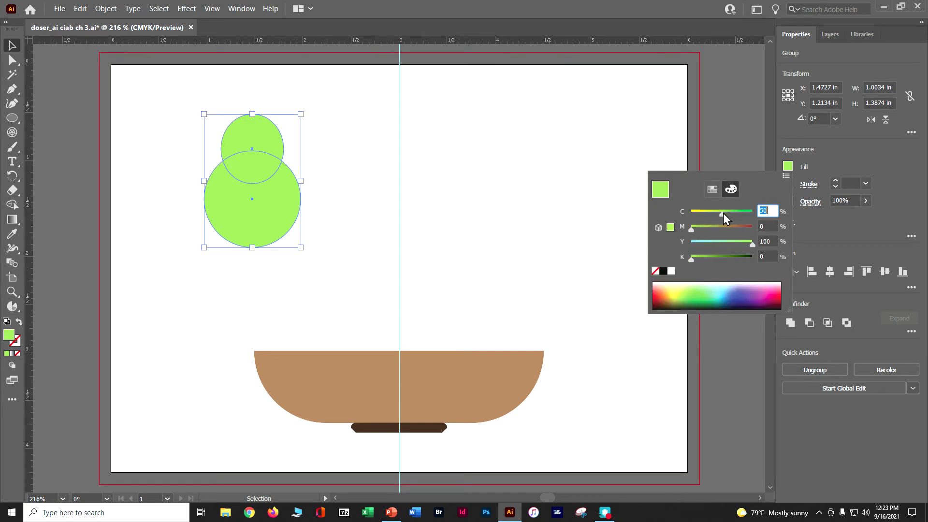
{"action": "mouse_move", "coordinate": [723, 216]}
{"action": "left_mouse_down"}
{"action": "mouse_move", "coordinate": [732, 216]}
{"action": "mouse_move", "coordinate": [703, 216]}
{"action": "mouse_move", "coordinate": [715, 213]}
{"action": "left_mouse_up"}
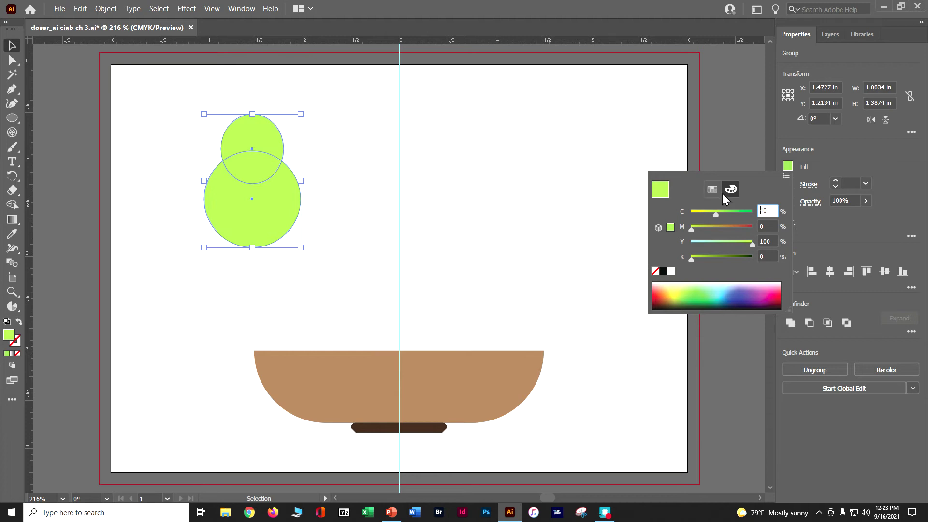
{"action": "key", "text": "Return"}
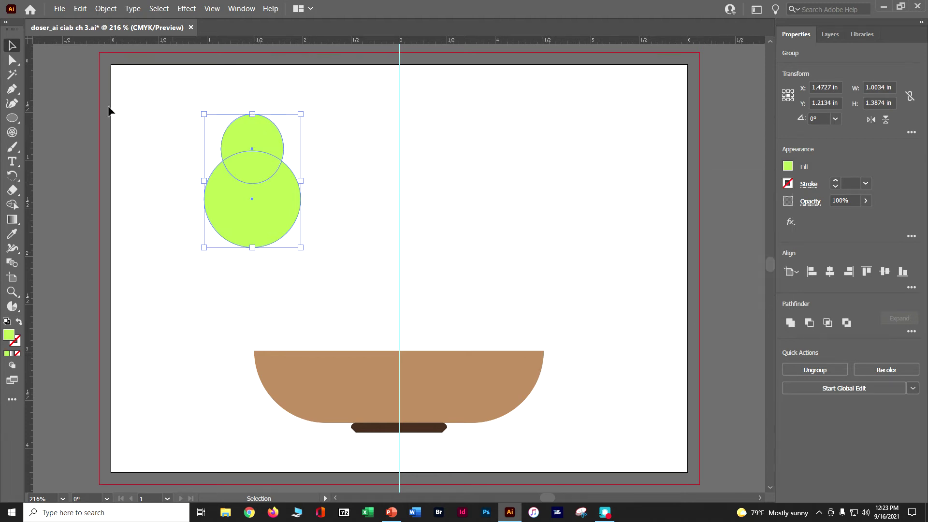
Step: Deselect the green pear shape and save the document
{"action": "left_click", "coordinate": [161, 10]}
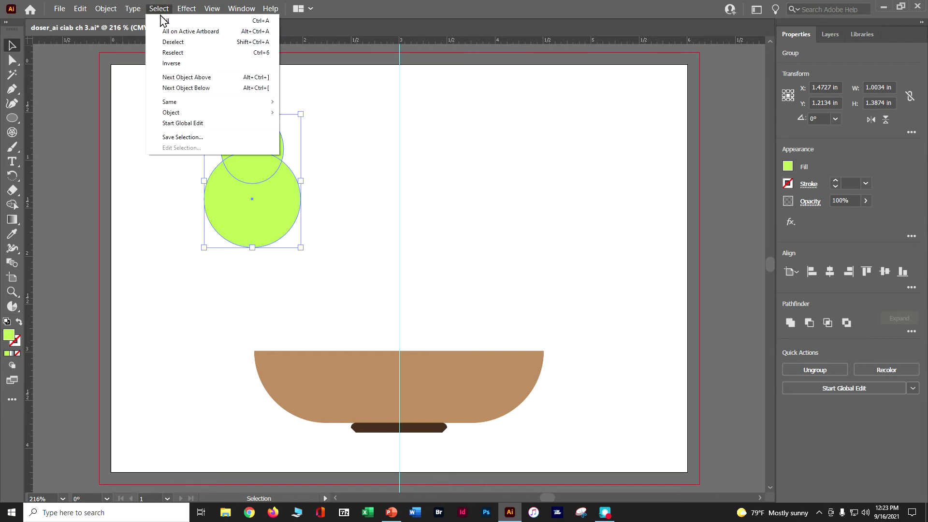
{"action": "left_click", "coordinate": [169, 43]}
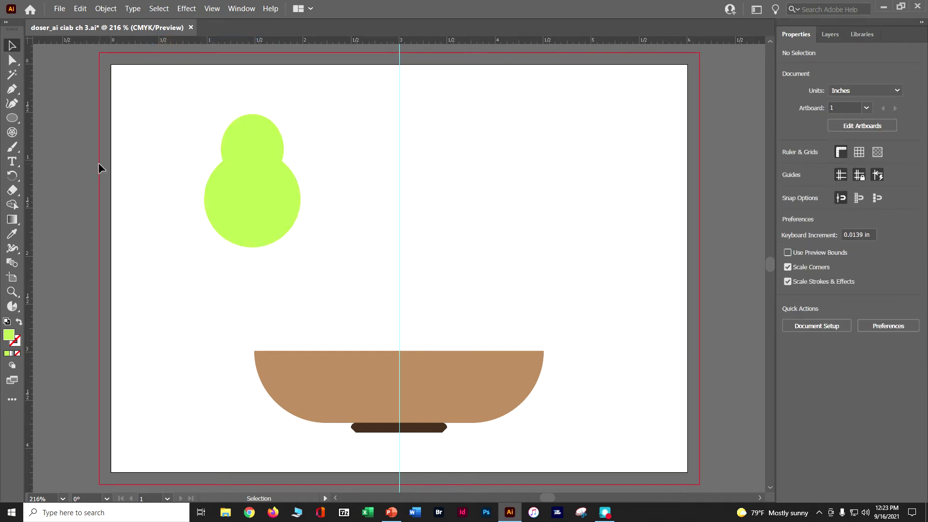
{"action": "key", "text": "a"}
{"action": "key", "text": "ctrl+s"}
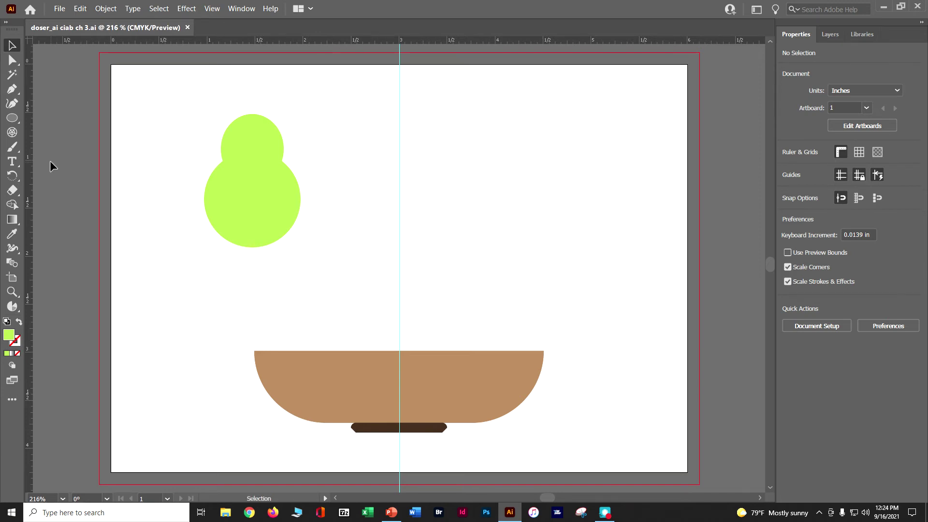
Step: Draw a green circle about 0.71 in across to the right of the guide and add an overlapping copy half a width further right
{"action": "left_click", "coordinate": [16, 118]}
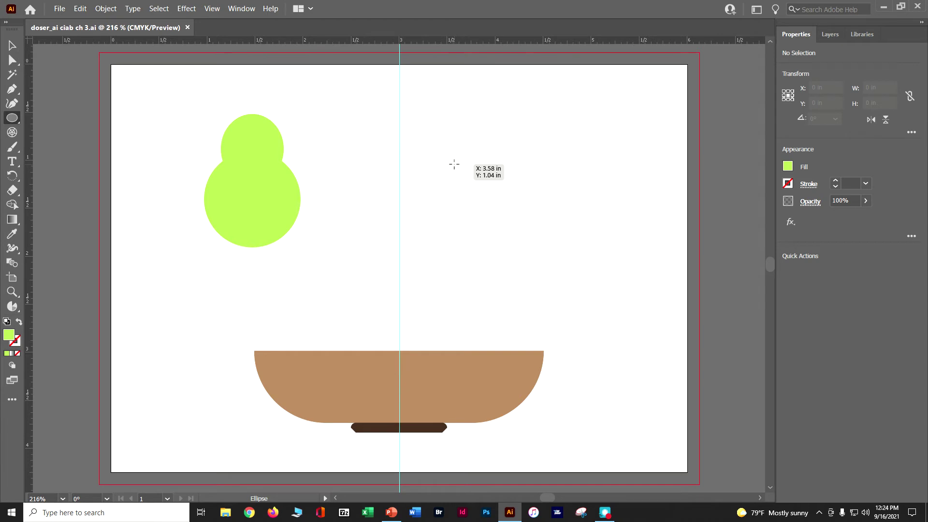
{"action": "left_click_drag", "start_coordinate": [454, 164], "coordinate": [507, 233]}
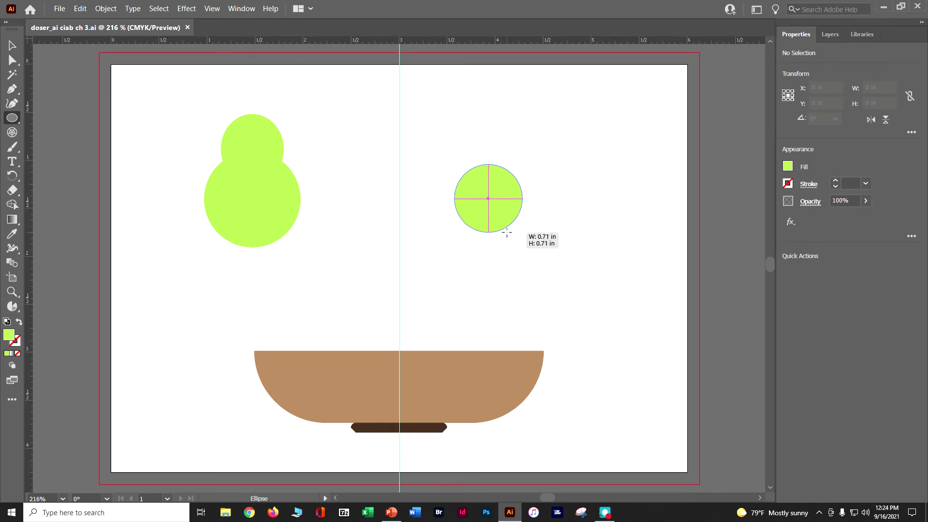
{"action": "left_click_drag", "start_coordinate": [507, 232], "coordinate": [506, 233]}
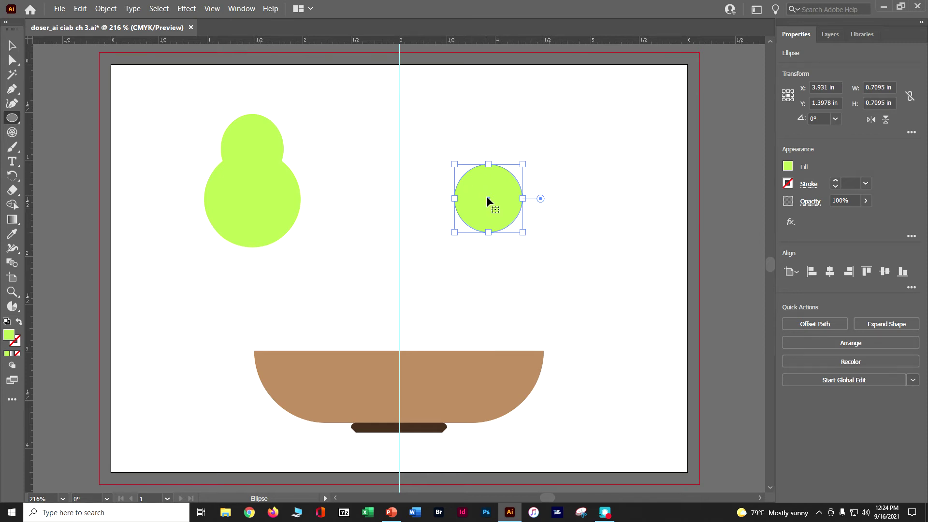
{"action": "left_click_drag", "start_coordinate": [486, 196], "coordinate": [521, 195]}
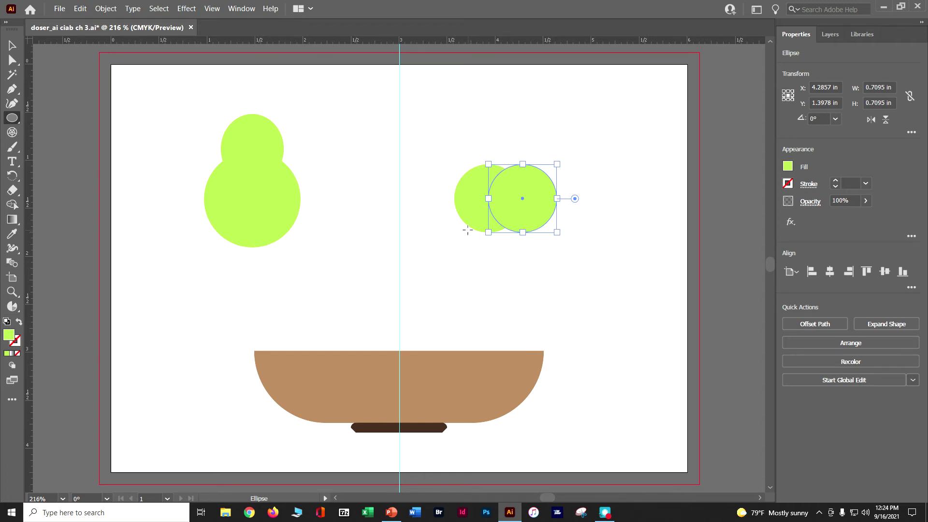
Step: Draw a green ellipse about 1 in wide and 0.71 in high just below the two overlapping circles
{"action": "left_click_drag", "start_coordinate": [466, 224], "coordinate": [579, 268]}
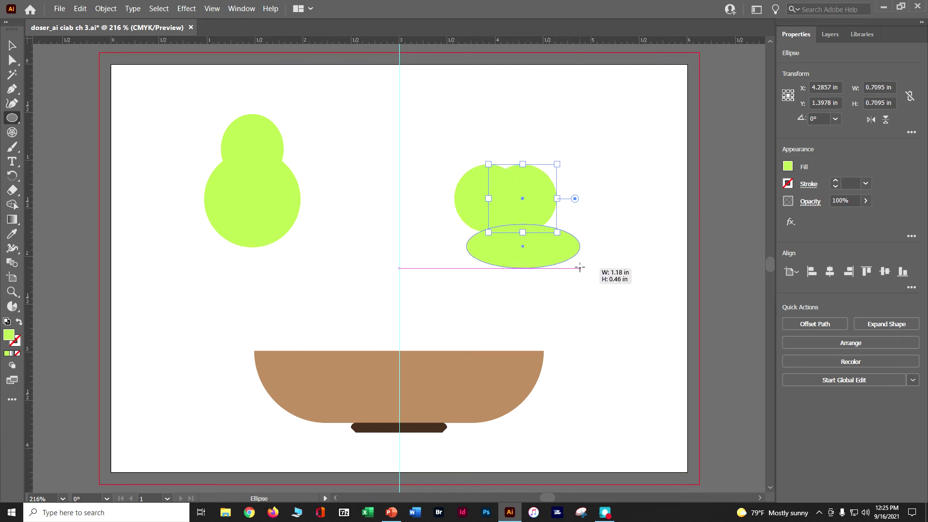
{"action": "left_click_drag", "start_coordinate": [580, 268], "coordinate": [561, 292]}
Step: Nudge the ellipse upward over the two circles and adjust it sideways to center it on them
{"action": "key", "text": "Left"}
{"action": "key", "text": "Left"}
{"action": "key", "text": "Left"}
{"action": "key", "text": "Left"}
{"action": "key", "text": "Left"}
{"action": "key", "text": "Left"}
{"action": "key", "text": "Left"}
{"action": "key", "text": "Left"}
{"action": "key", "text": "Left"}
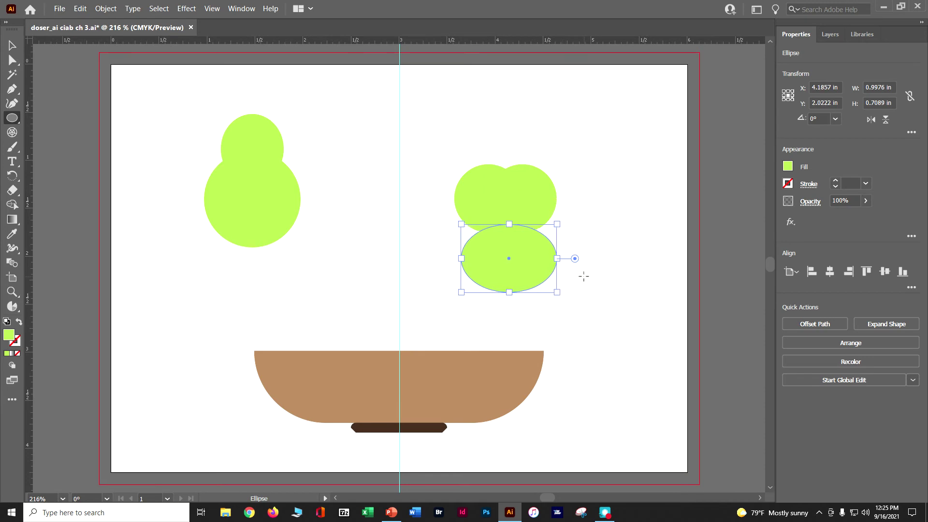
{"action": "key", "text": "Up"}
{"action": "key", "text": "Up"}
{"action": "key", "text": "Up"}
{"action": "key", "text": "Up"}
{"action": "key", "text": "Up"}
{"action": "key", "text": "Up"}
{"action": "key", "text": "Up"}
{"action": "key", "text": "Up"}
{"action": "key", "text": "Up"}
{"action": "key", "text": "Up"}
{"action": "key", "text": "Up"}
{"action": "key", "text": "Up"}
{"action": "key", "text": "Up"}
{"action": "key", "text": "Up"}
{"action": "key", "text": "Up"}
{"action": "key", "text": "Up"}
{"action": "key", "text": "Up"}
{"action": "key", "text": "Up"}
{"action": "key", "text": "Up"}
{"action": "key", "text": "Up"}
{"action": "key", "text": "Up"}
{"action": "key", "text": "Up"}
{"action": "key", "text": "Up"}
{"action": "key", "text": "Up"}
{"action": "key", "text": "Up"}
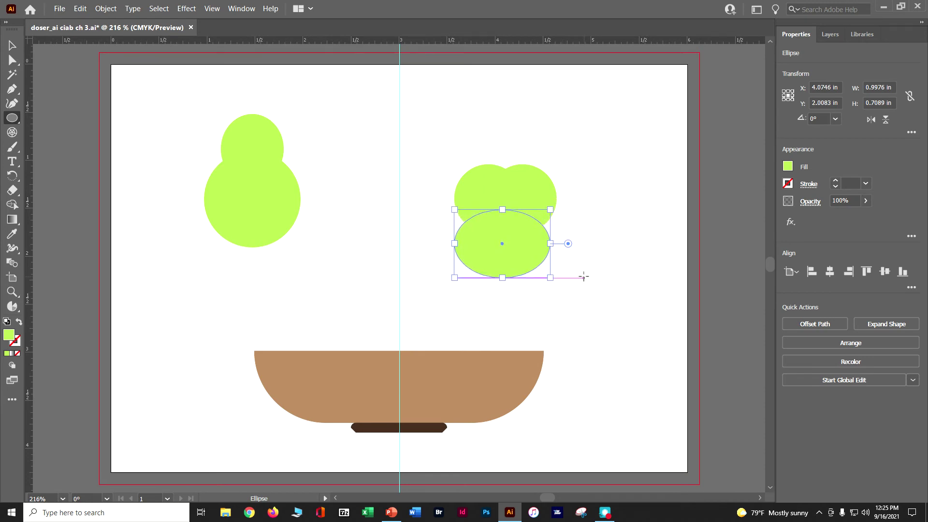
{"action": "key", "text": "Right"}
{"action": "key", "text": "Right"}
{"action": "key", "text": "Right"}
{"action": "key", "text": "Up"}
{"action": "key", "text": "Up"}
{"action": "key", "text": "Up"}
{"action": "key", "text": "Up"}
{"action": "key", "text": "Up"}
{"action": "key", "text": "Up"}
{"action": "key", "text": "Up"}
{"action": "key", "text": "Up"}
{"action": "key", "text": "Right"}
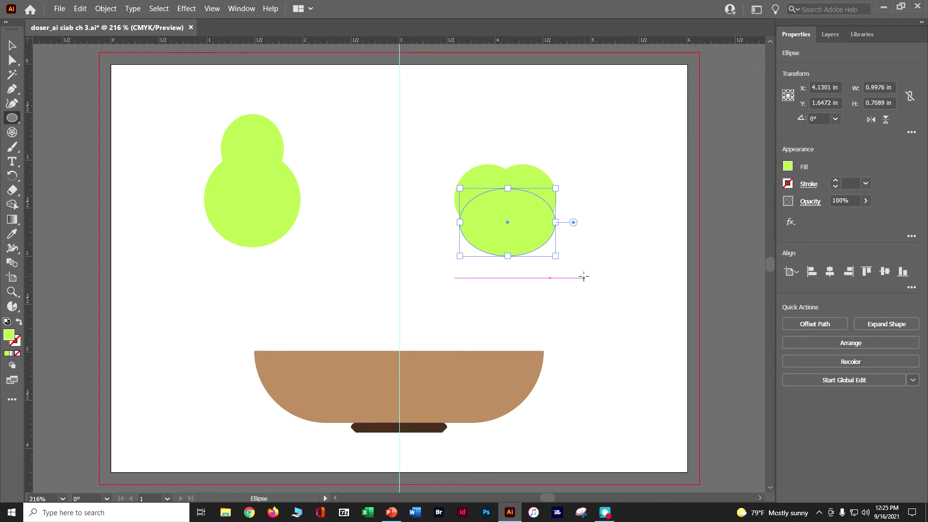
{"action": "key", "text": "Up"}
{"action": "key", "text": "Up"}
{"action": "key", "text": "Up"}
{"action": "key", "text": "Up"}
{"action": "key", "text": "Up"}
{"action": "key", "text": "Up"}
{"action": "key", "text": "Up"}
{"action": "key", "text": "Up"}
{"action": "key", "text": "Up"}
{"action": "key", "text": "Up"}
{"action": "key", "text": "Up"}
{"action": "key", "text": "Up"}
{"action": "key", "text": "Up"}
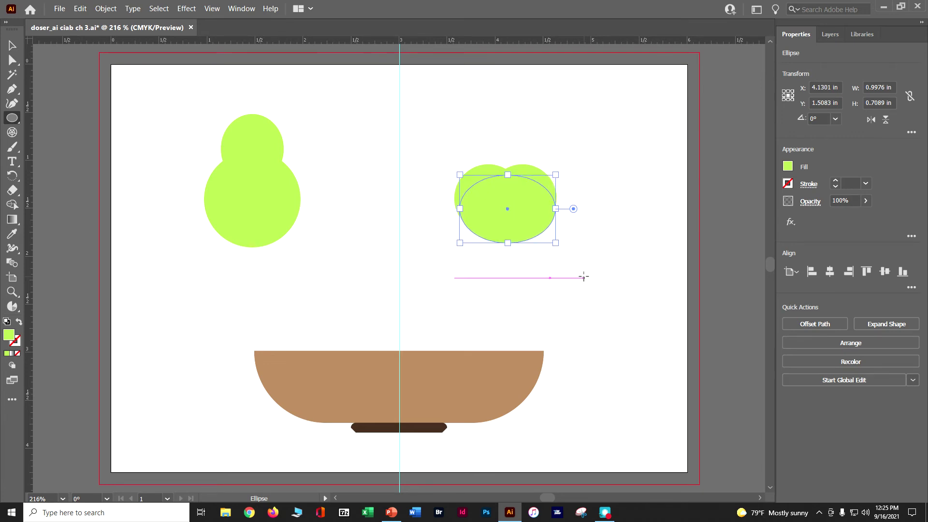
{"action": "key", "text": "Down"}
{"action": "key", "text": "Down"}
{"action": "key", "text": "Down"}
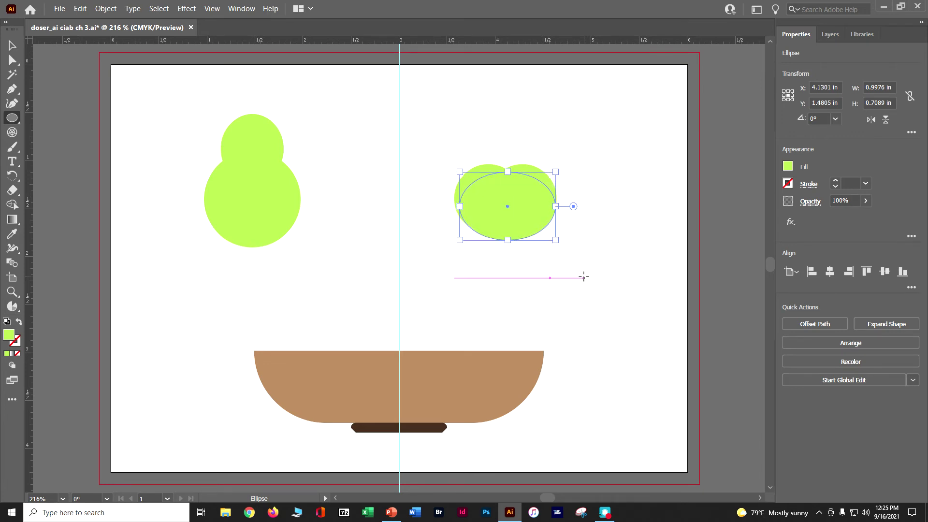
{"action": "key", "text": "Left"}
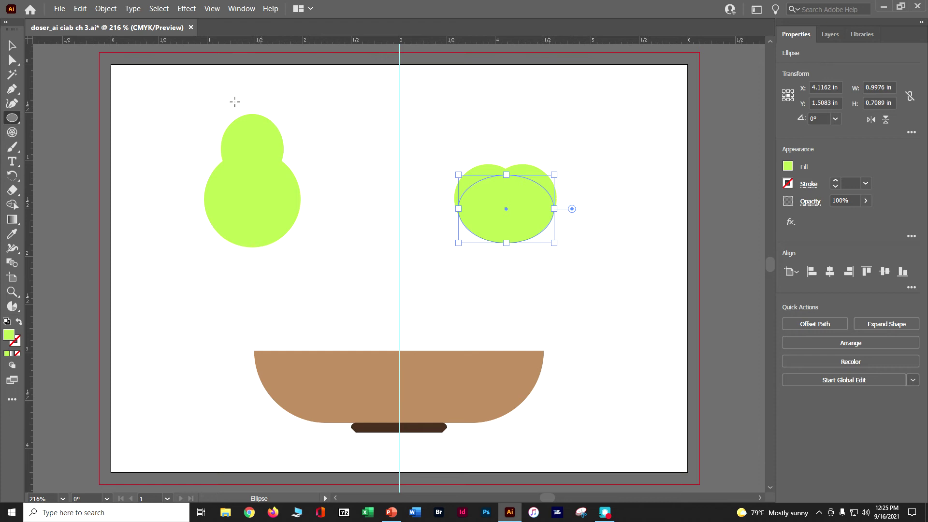
Step: Move the ellipse below the two circles and cut it to a pie shape keeping roughly its lower half
{"action": "left_click", "coordinate": [11, 46]}
{"action": "left_click_drag", "start_coordinate": [489, 209], "coordinate": [508, 287]}
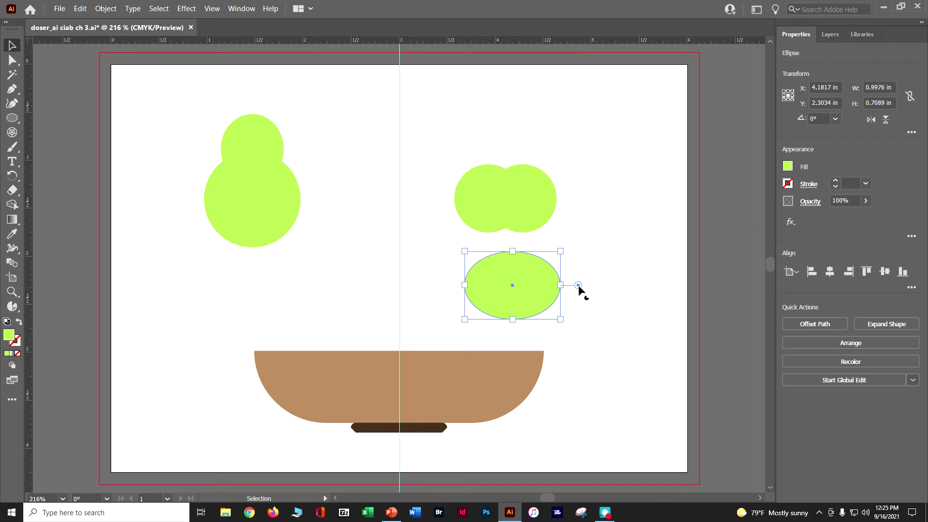
{"action": "left_click_drag", "start_coordinate": [579, 286], "coordinate": [366, 243]}
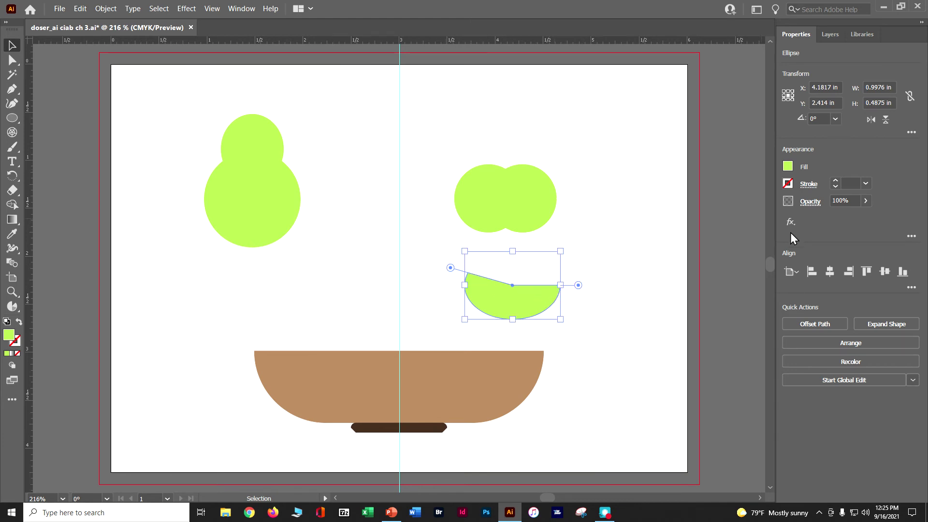
Step: Set the ellipse's pie start angle to 180° and move the half-ellipse up over the lower part of the two circles
{"action": "left_click", "coordinate": [912, 132]}
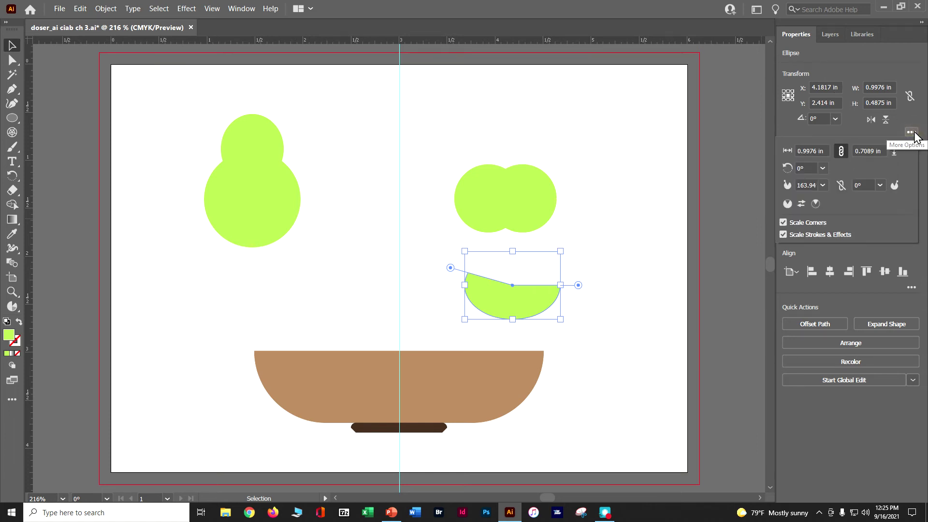
{"action": "left_click", "coordinate": [823, 185]}
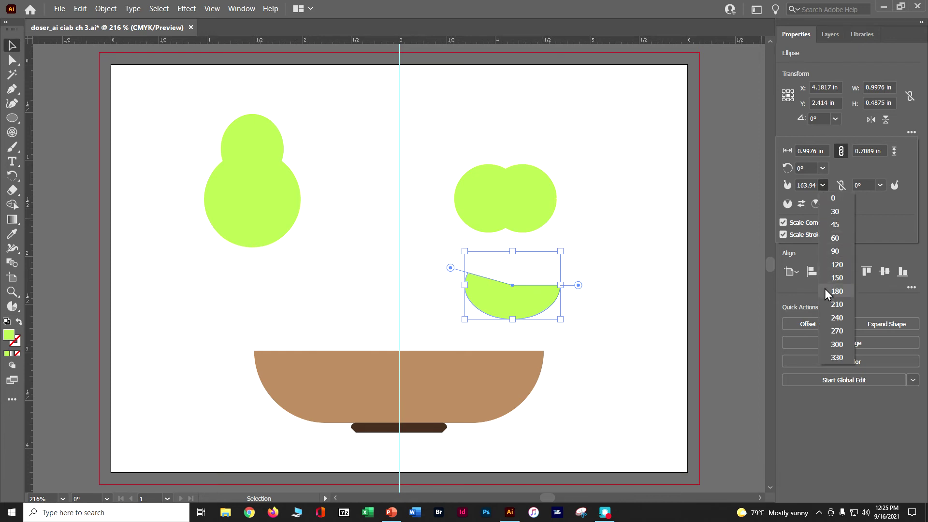
{"action": "left_click", "coordinate": [826, 290]}
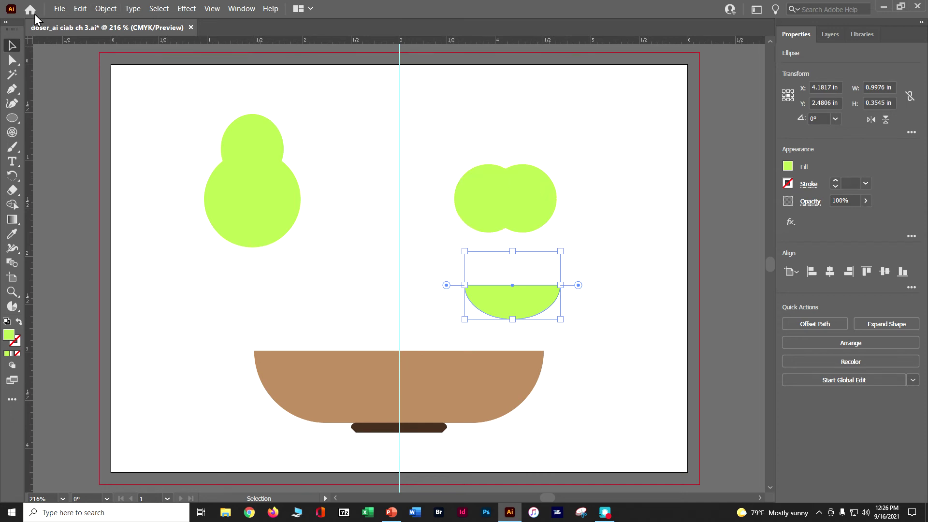
{"action": "left_click_drag", "start_coordinate": [513, 284], "coordinate": [505, 205]}
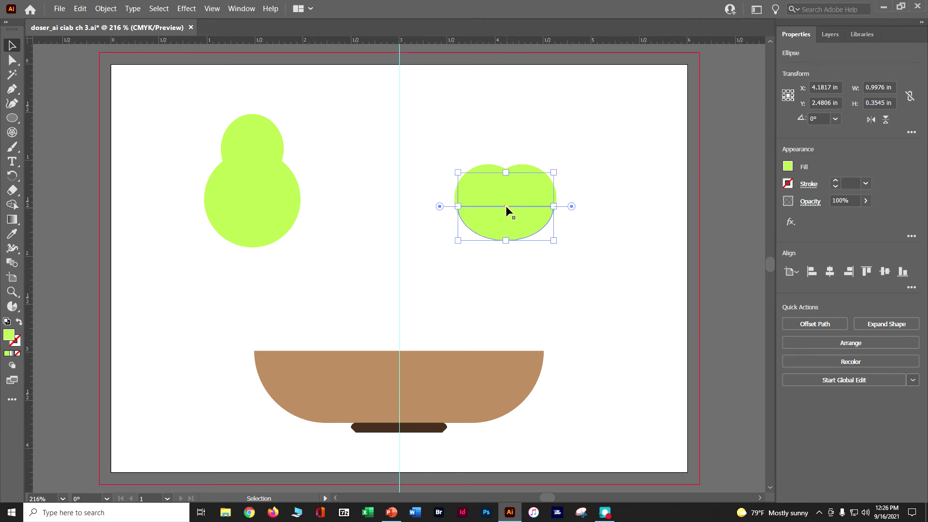
Step: Group the half-ellipse with the two overlapping green circles
{"action": "left_click", "coordinate": [643, 321]}
{"action": "left_click_drag", "start_coordinate": [667, 312], "coordinate": [409, 140]}
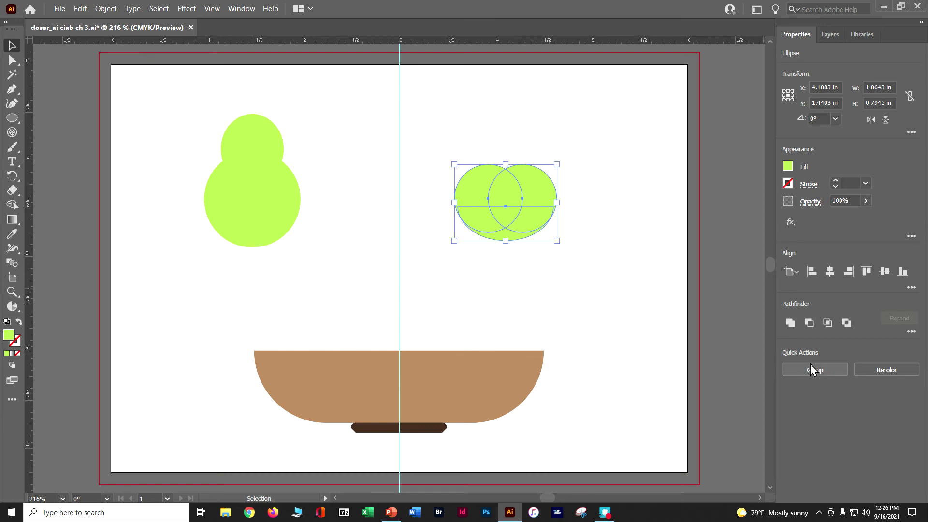
{"action": "left_click", "coordinate": [812, 369]}
Step: Fill the grouped fruit with the dark red swatch and deselect it
{"action": "left_click", "coordinate": [787, 166]}
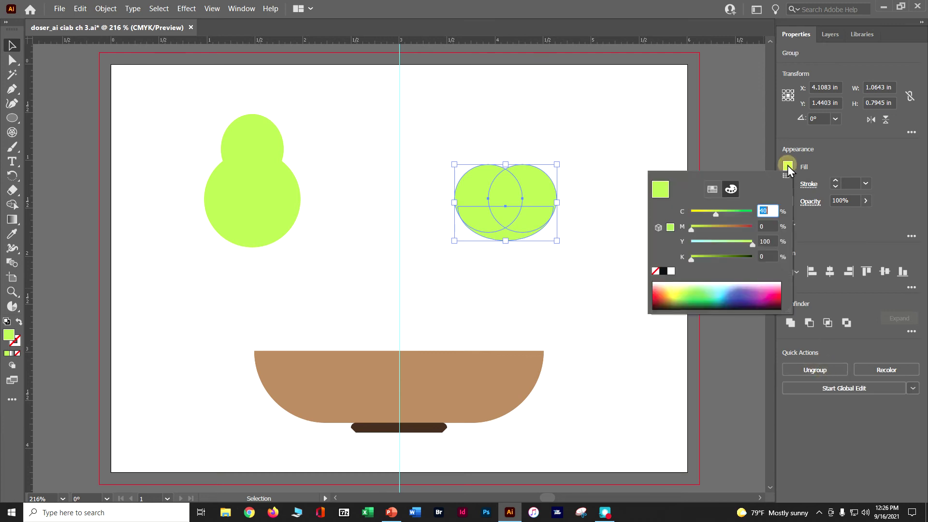
{"action": "left_click", "coordinate": [715, 189]}
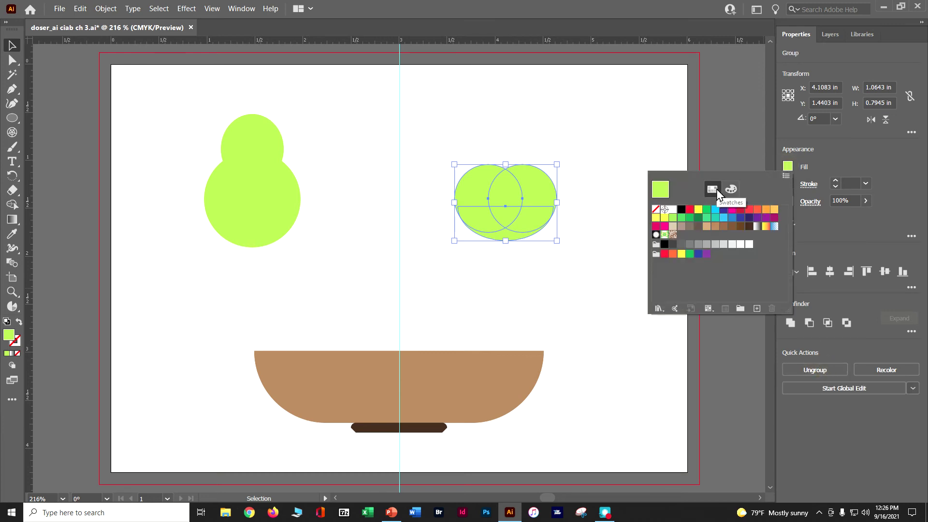
{"action": "left_click", "coordinate": [740, 211]}
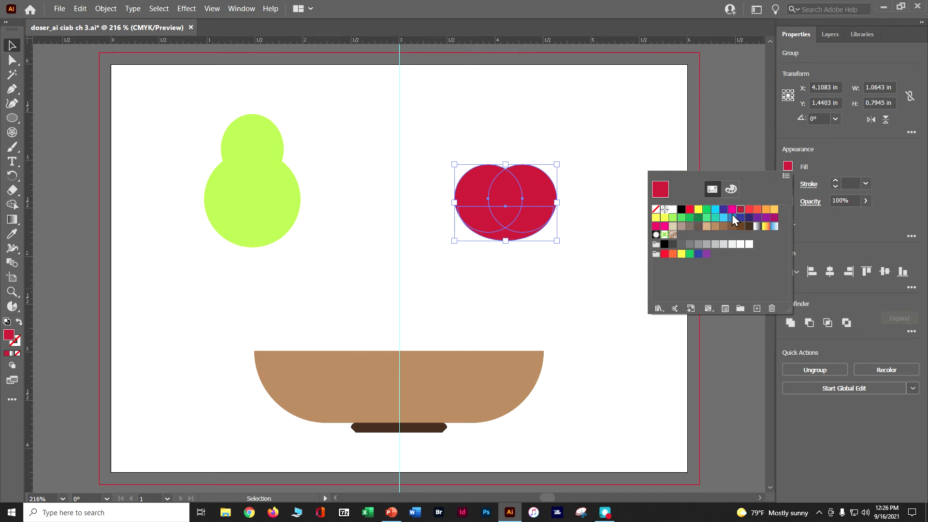
{"action": "left_click", "coordinate": [720, 128]}
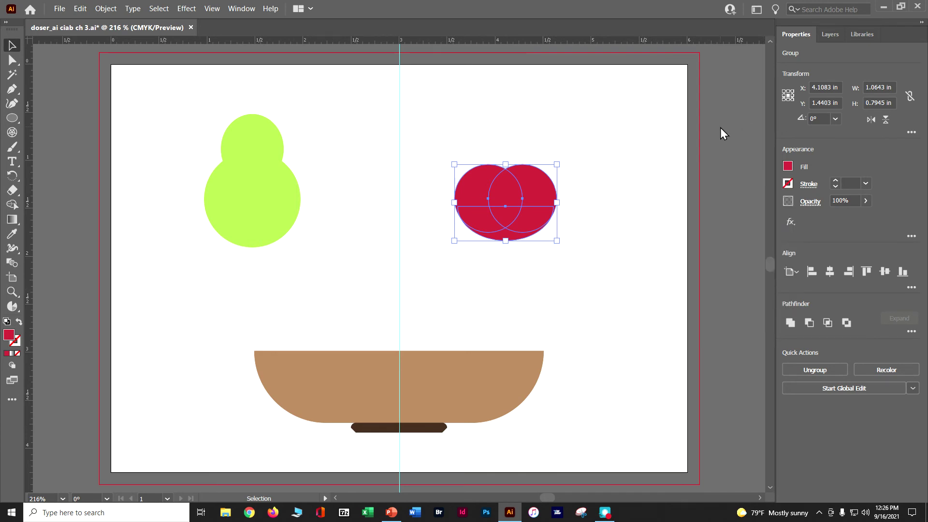
{"action": "left_click", "coordinate": [719, 126]}
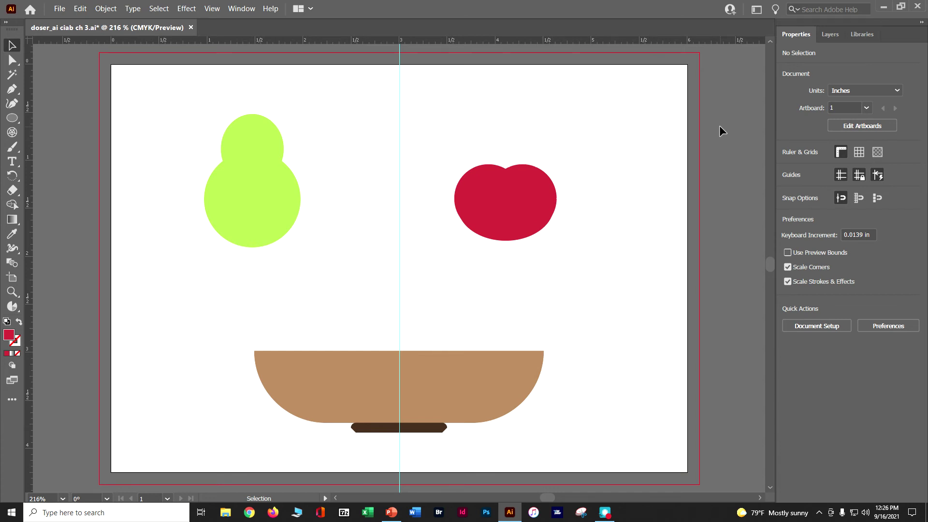
Step: Ungroup the red fruit and select only its half-ellipse
{"action": "left_click", "coordinate": [524, 224]}
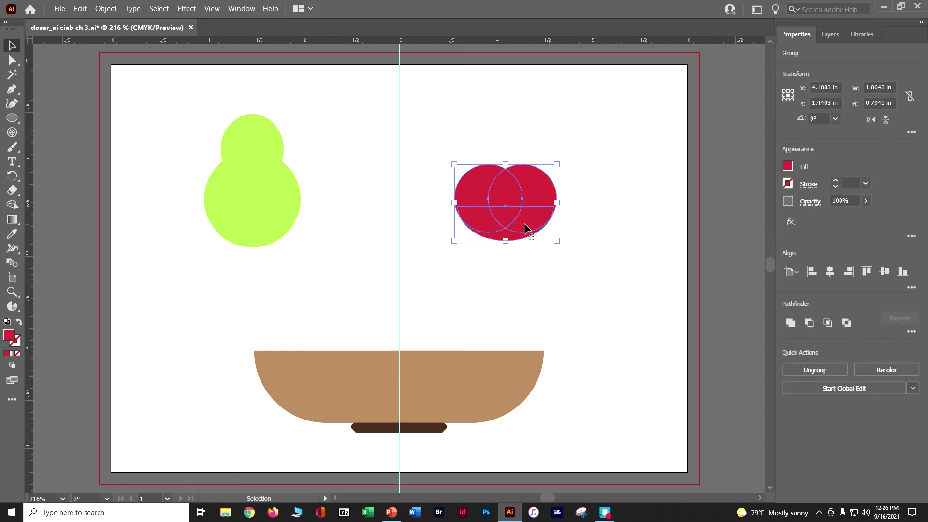
{"action": "left_click", "coordinate": [796, 371]}
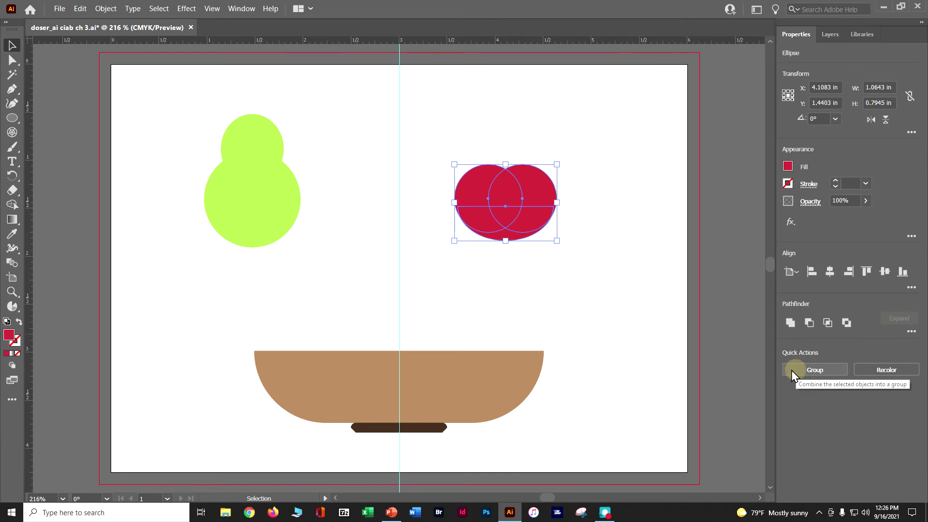
{"action": "left_click", "coordinate": [599, 250]}
{"action": "left_click", "coordinate": [541, 228]}
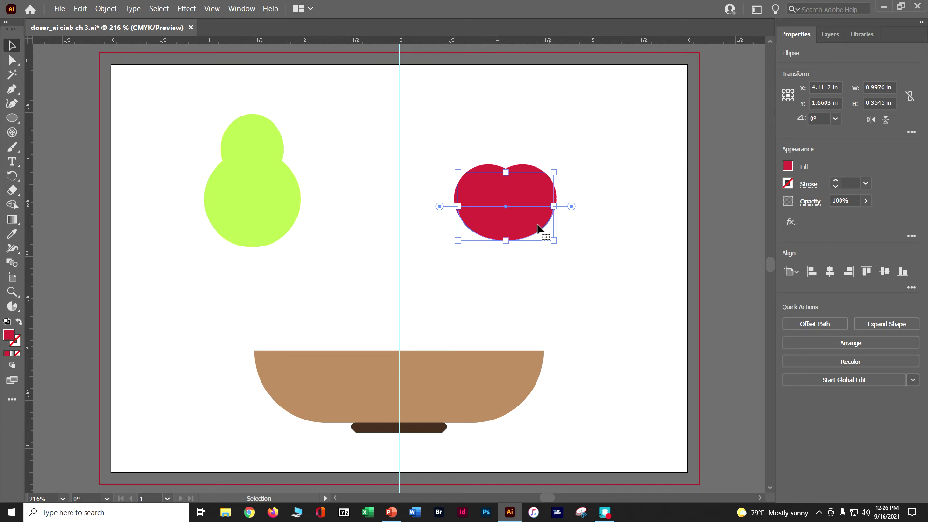
{"action": "left_click_drag", "start_coordinate": [526, 220], "coordinate": [597, 289]}
{"action": "left_click_drag", "start_coordinate": [446, 140], "coordinate": [543, 207]}
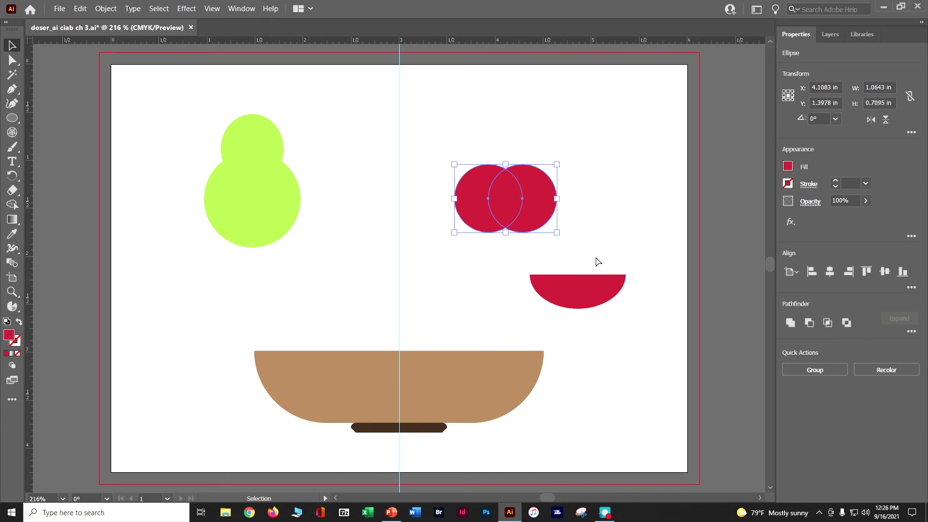
{"action": "key", "text": "ctrl+x"}
{"action": "key", "text": "ctrl+f"}
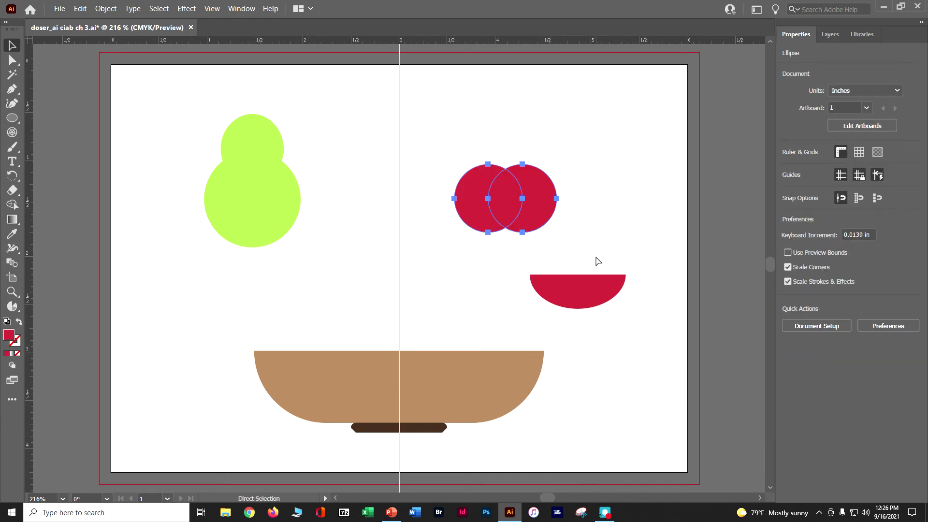
{"action": "left_click_drag", "start_coordinate": [588, 294], "coordinate": [516, 227]}
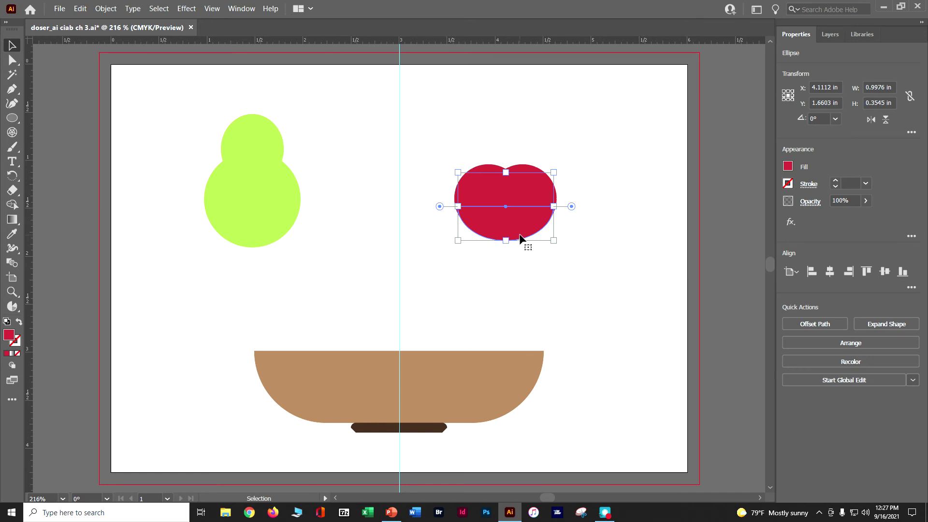
Step: Duplicate the red half-ellipse and place the copy below and to the right of the red fruit
{"action": "left_click", "coordinate": [538, 239]}
{"action": "left_click", "coordinate": [532, 233]}
{"action": "left_click", "coordinate": [531, 232]}
{"action": "key", "text": "ctrl+c"}
{"action": "key", "text": "ctrl+v"}
{"action": "left_click_drag", "start_coordinate": [431, 268], "coordinate": [613, 297]}
Step: Regroup the red fruit's two circles and half-ellipse, leaving the separate half-ellipse copy out of the group
{"action": "mouse_move", "coordinate": [444, 146]}
{"action": "left_mouse_down"}
{"action": "mouse_move", "coordinate": [561, 211]}
{"action": "mouse_move", "coordinate": [524, 246]}
{"action": "left_mouse_up"}
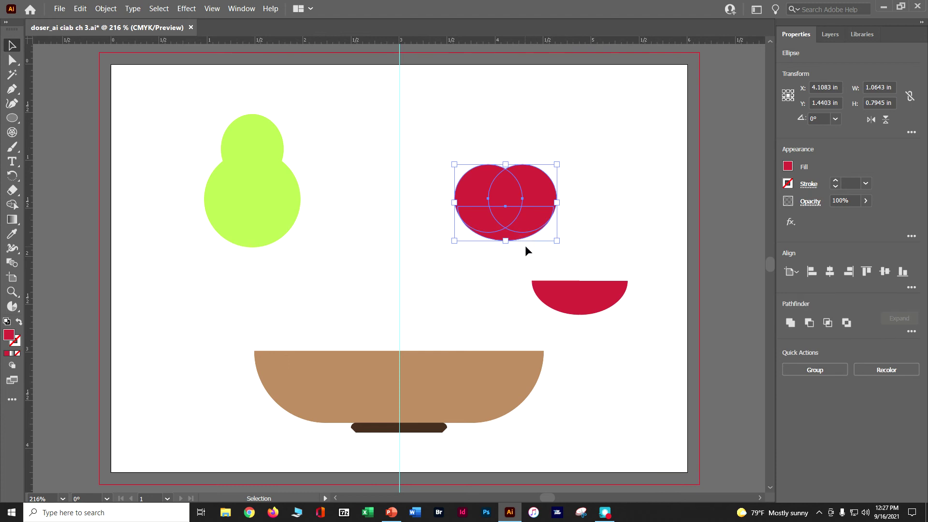
{"action": "left_click", "coordinate": [813, 369]}
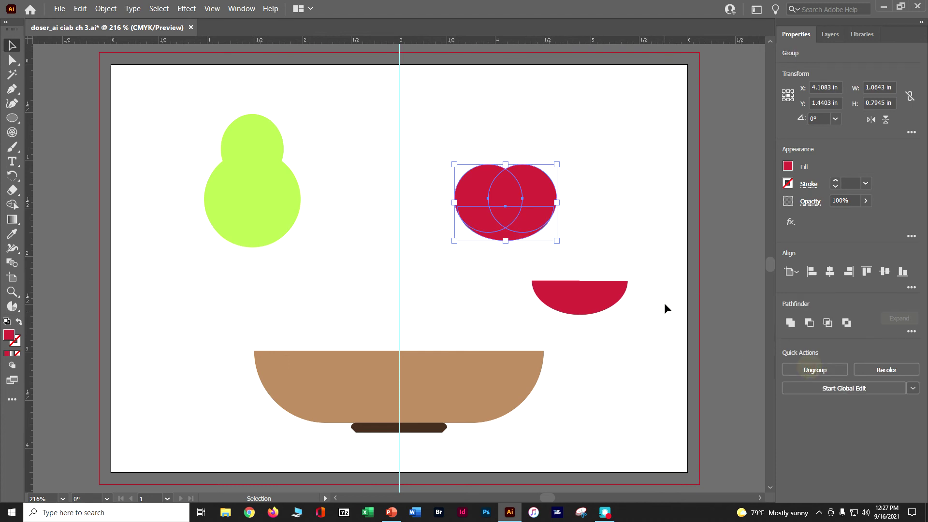
{"action": "left_click", "coordinate": [657, 271]}
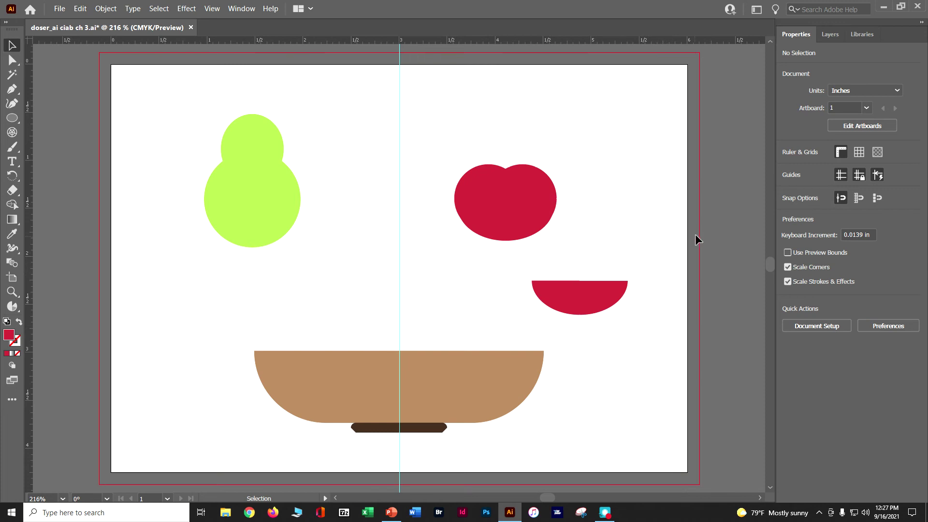
Step: Give the bowl's dark brown base a 2 pt stroke aligned to the inside
{"action": "scroll", "coordinate": [620, 291], "scroll_direction": "down", "scroll_amount": 3}
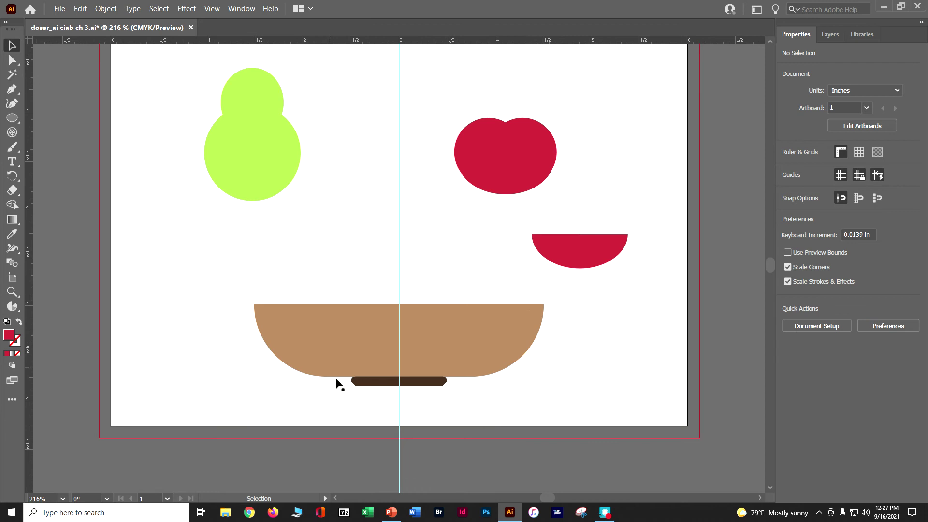
{"action": "left_click", "coordinate": [363, 386]}
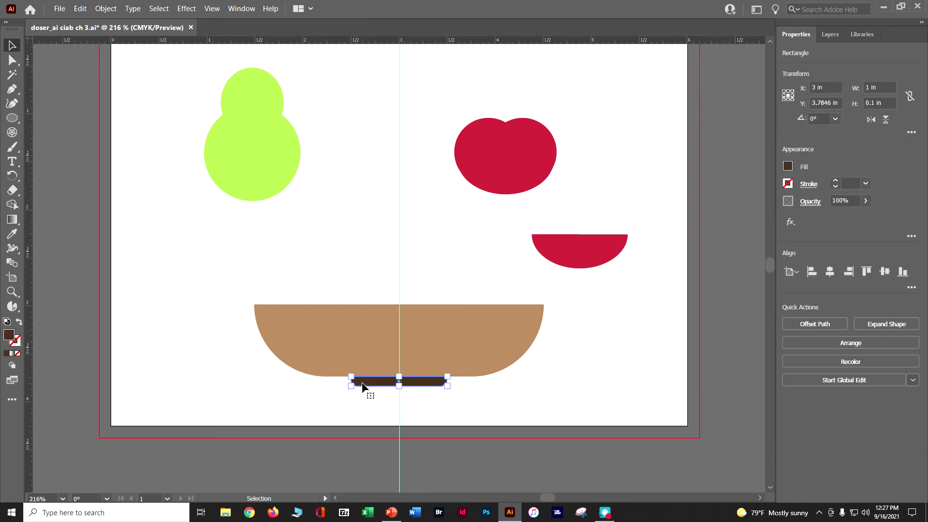
{"action": "key", "text": "ctrl+plus"}
{"action": "key", "text": "ctrl+plus"}
{"action": "key", "text": "ctrl+plus"}
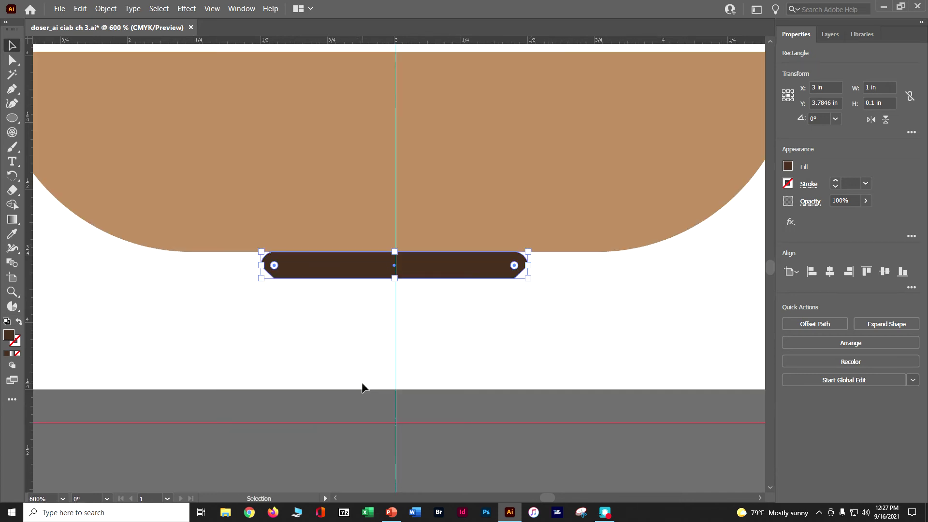
{"action": "left_click", "coordinate": [806, 184]}
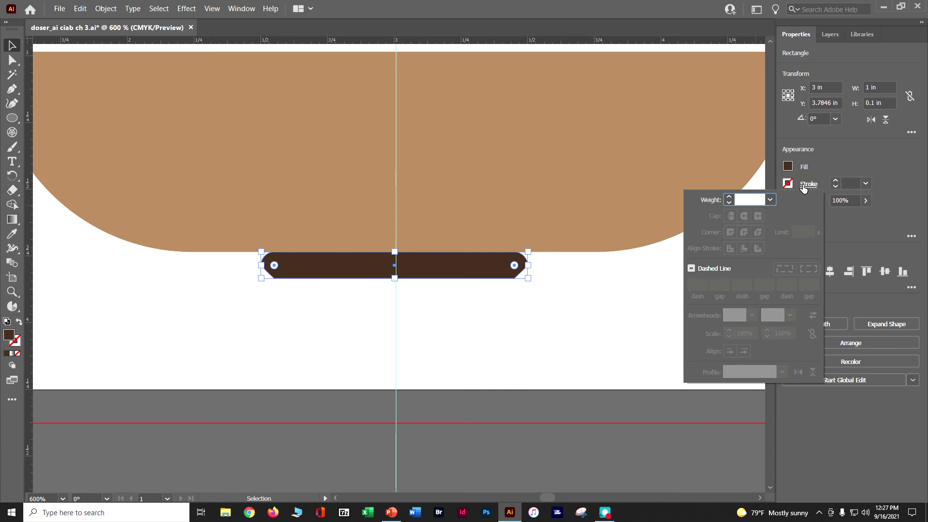
{"action": "type", "text": "2"}
{"action": "key", "text": "Return"}
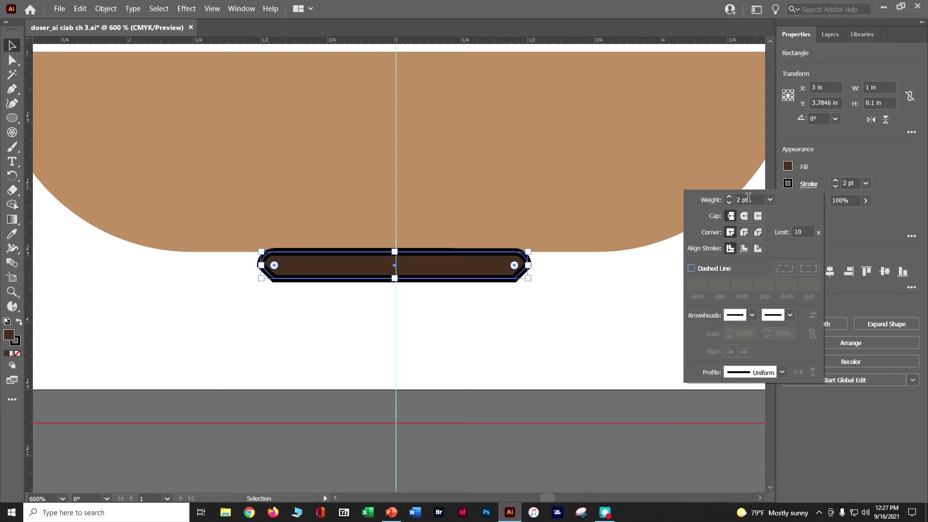
{"action": "left_click", "coordinate": [743, 249]}
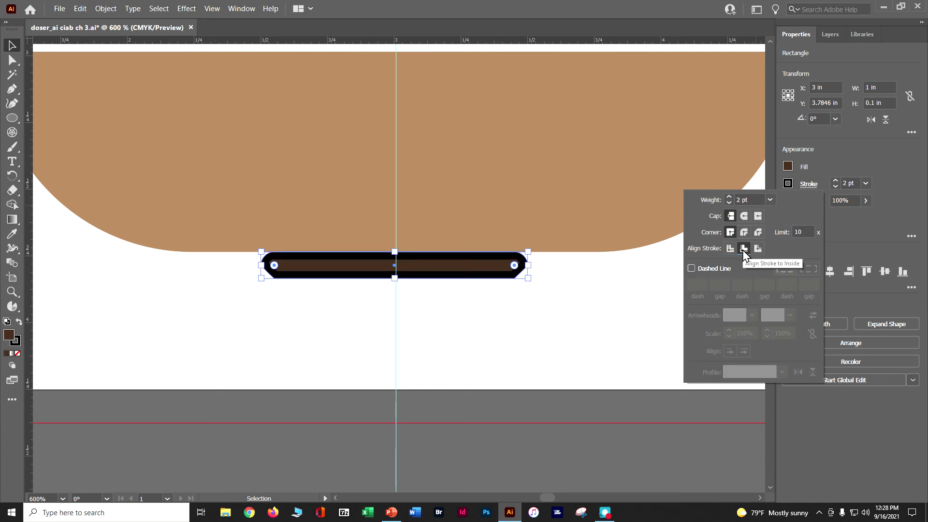
Step: Color the base's stroke with the brown swatch C=40 M=70 Y=100 K=50 and save the document
{"action": "left_click", "coordinate": [790, 182]}
{"action": "left_click", "coordinate": [788, 183]}
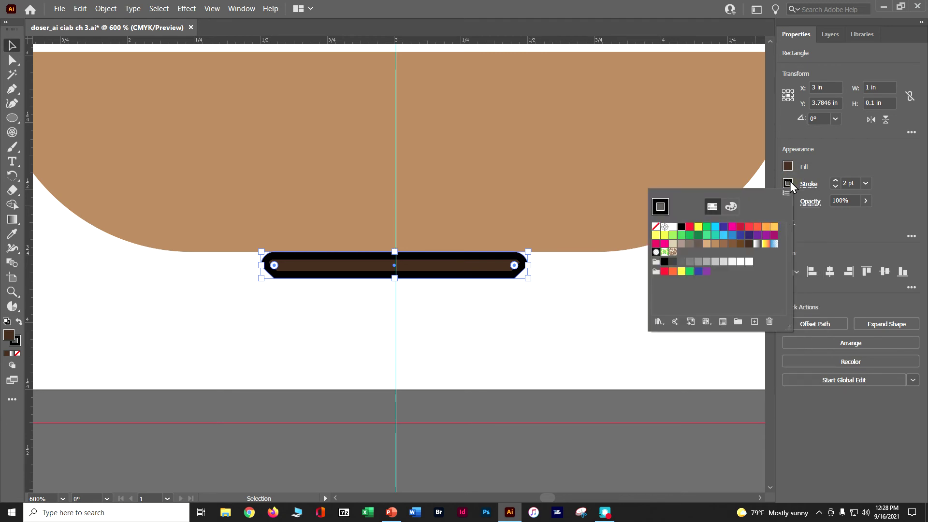
{"action": "left_click", "coordinate": [740, 244]}
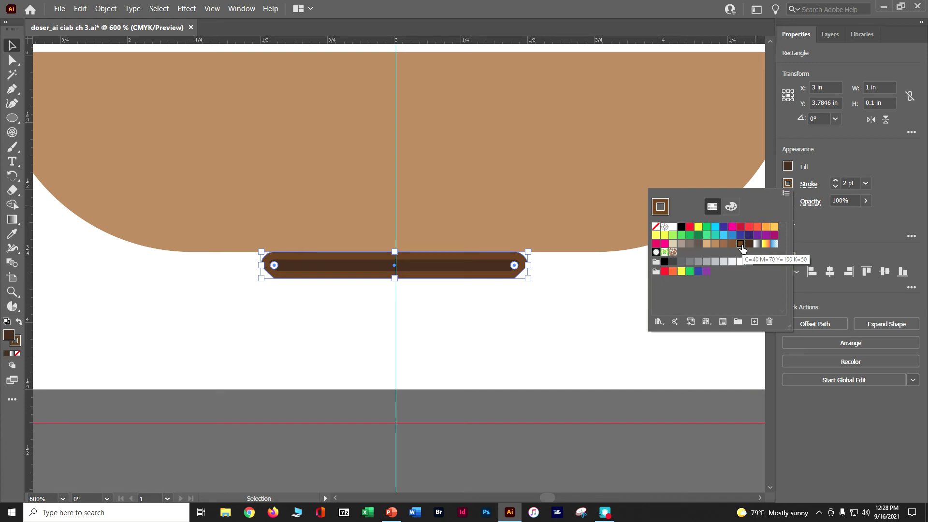
{"action": "key", "text": "Escape"}
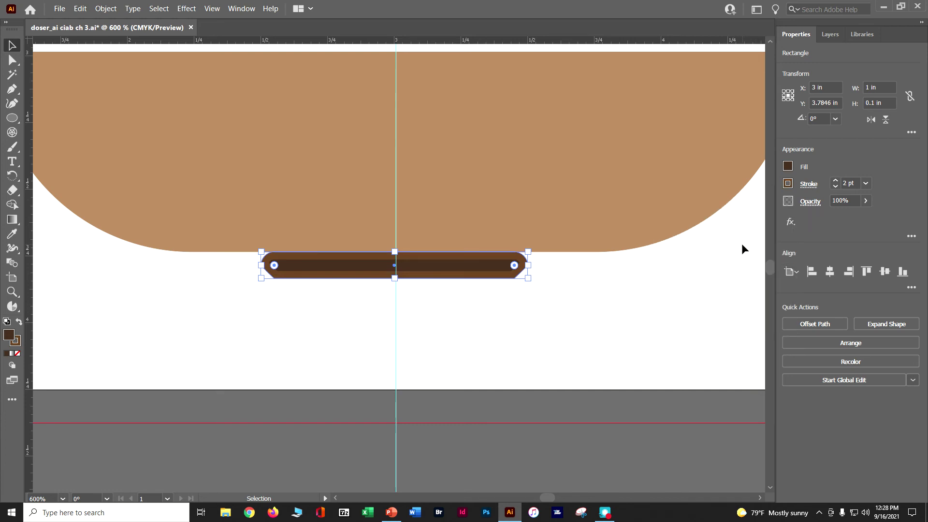
{"action": "left_click", "coordinate": [689, 445]}
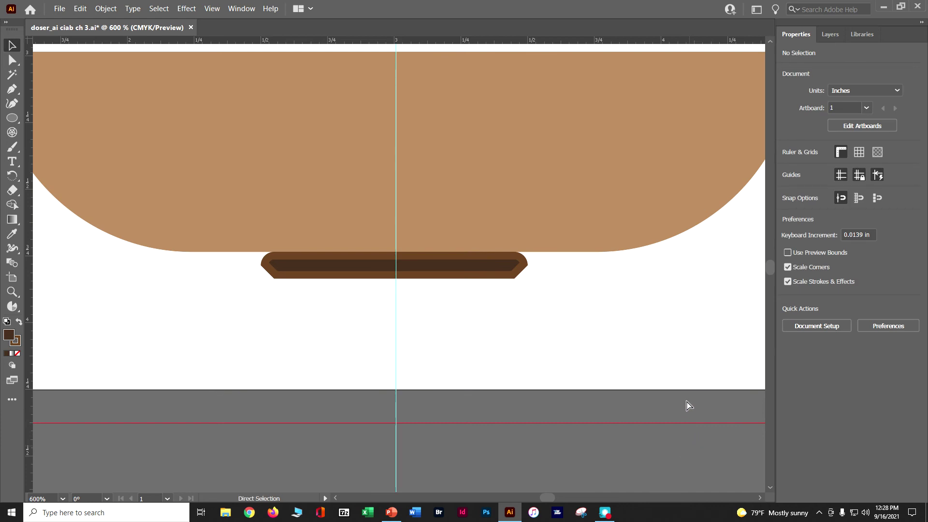
{"action": "key", "text": "ctrl+s"}
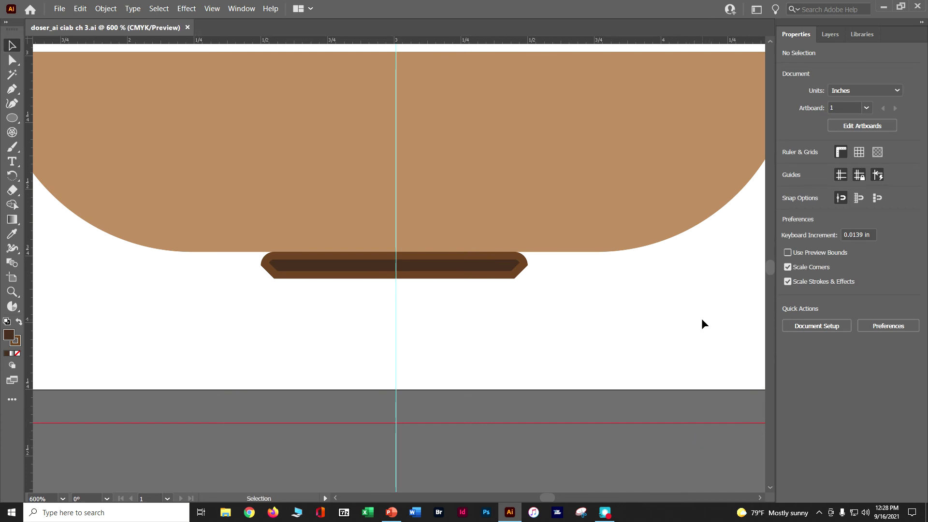
Step: Switch to the Polygon tool and hide the guides
{"action": "key", "text": "ctrl+minus"}
{"action": "key", "text": "ctrl+minus"}
{"action": "key", "text": "ctrl+minus"}
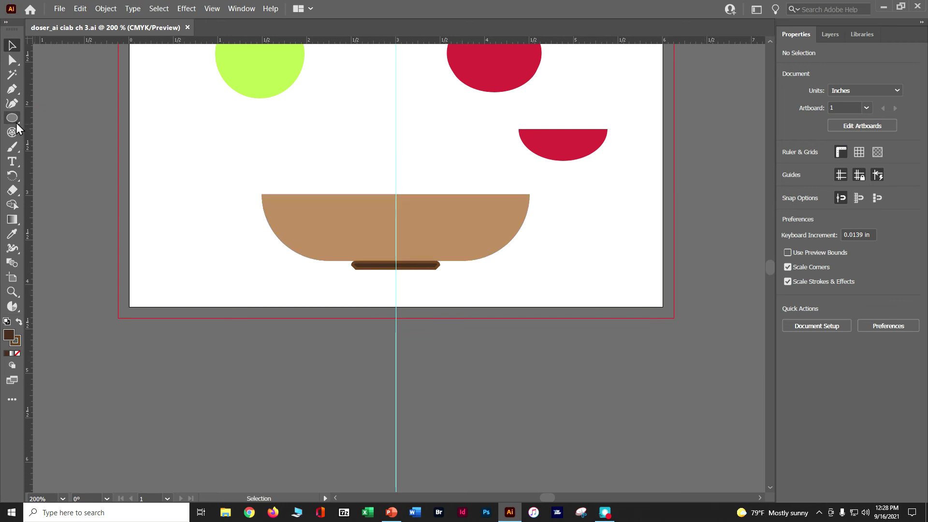
{"action": "left_click_drag", "start_coordinate": [16, 123], "coordinate": [57, 147]}
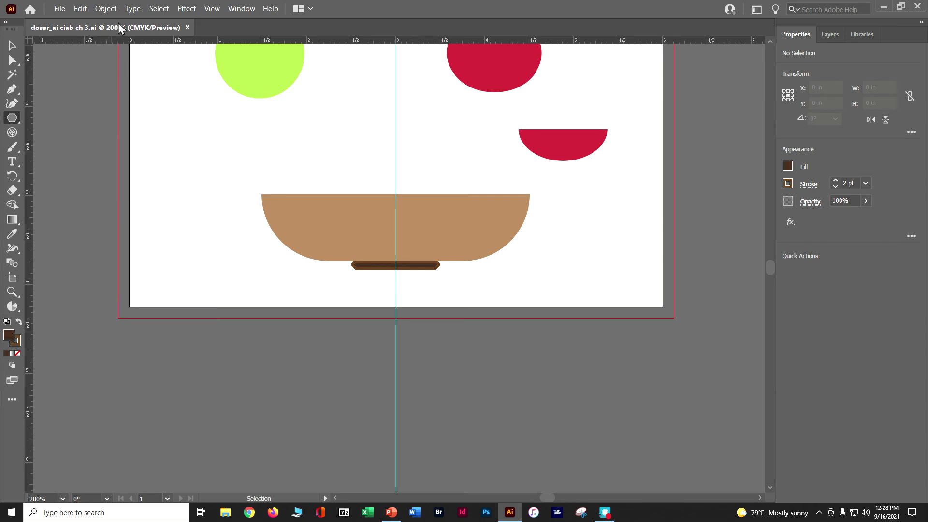
{"action": "left_click", "coordinate": [211, 9]}
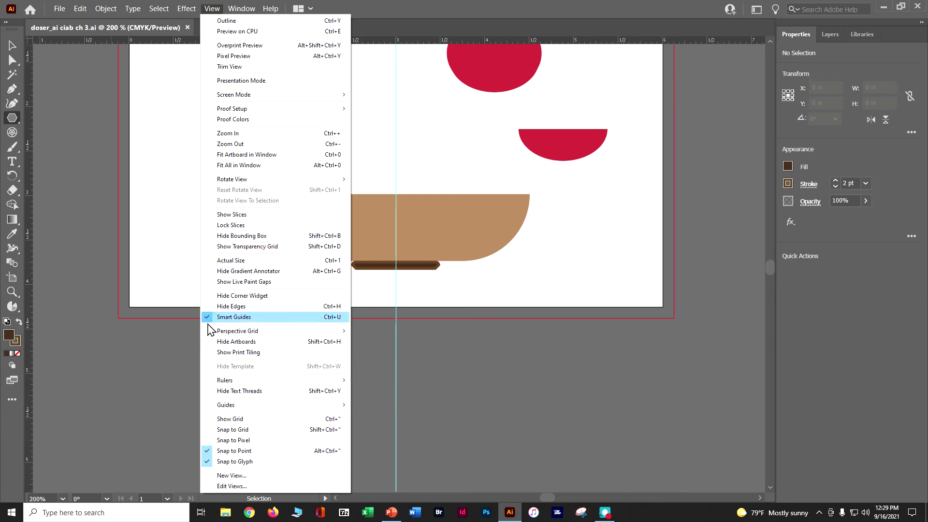
{"action": "mouse_move", "coordinate": [229, 407]}
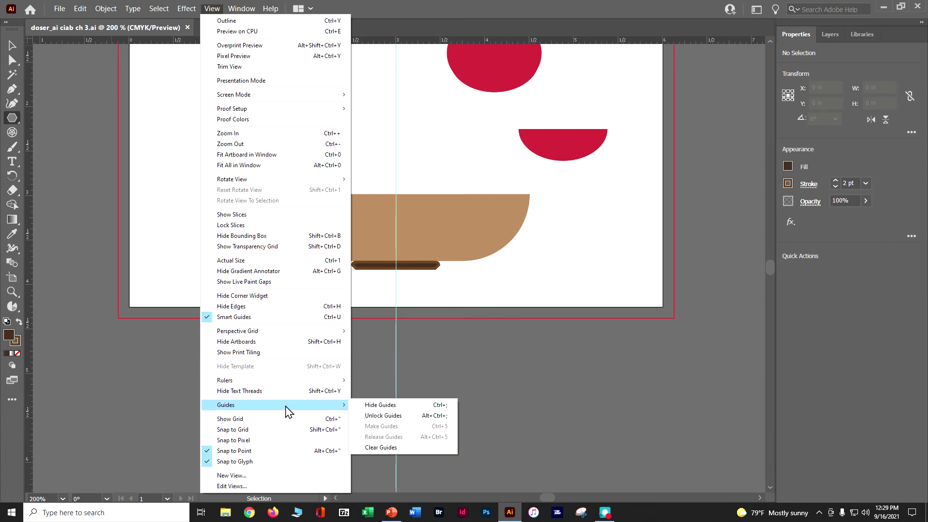
{"action": "left_click", "coordinate": [360, 407]}
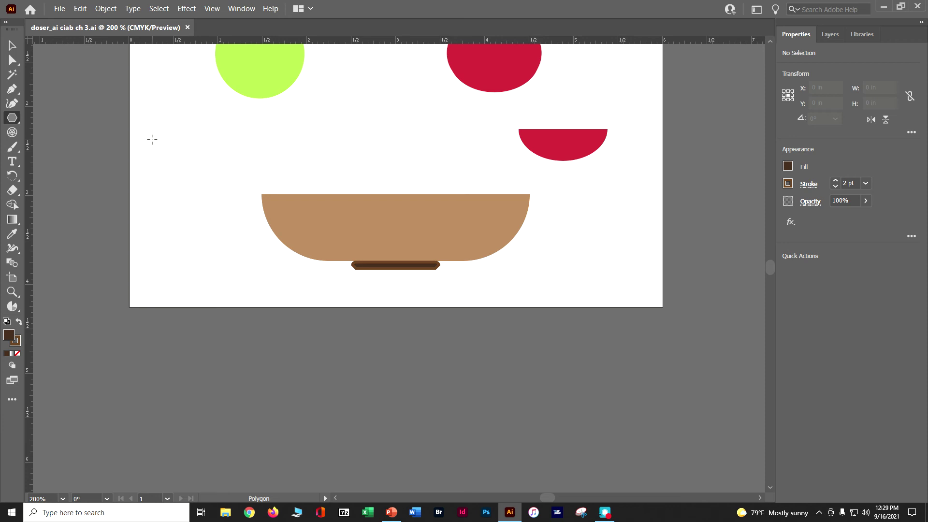
Step: Draw an upright five-sided polygon about 0.95 in wide and 0.91 in high at the artboard's left edge, above the bowl
{"action": "left_click_drag", "start_coordinate": [152, 140], "coordinate": [182, 177]}
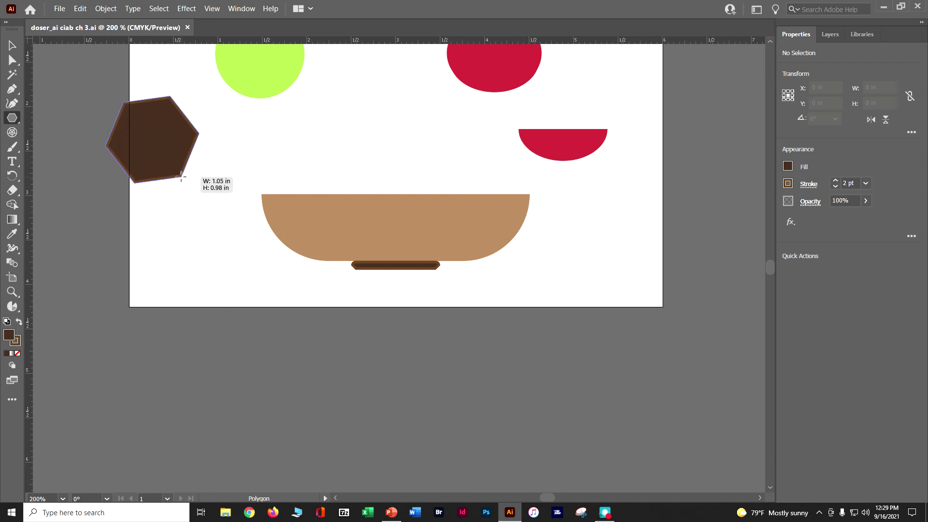
{"action": "key", "text": "Down"}
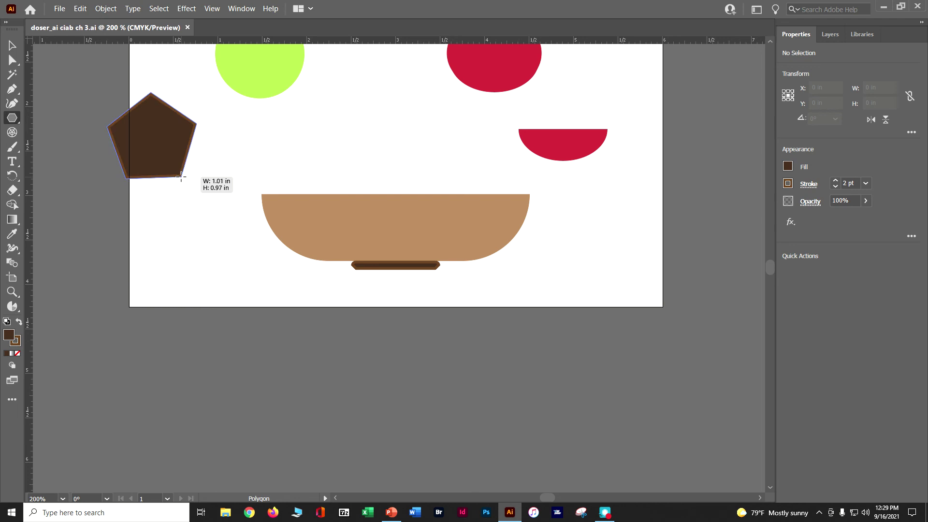
{"action": "left_click_drag", "start_coordinate": [181, 176], "coordinate": [187, 168]}
{"action": "key", "text": "shift"}
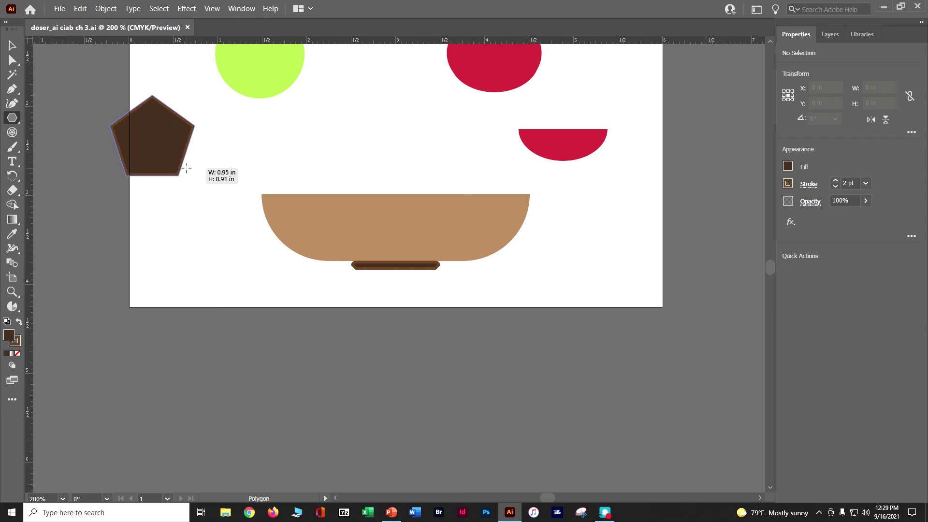
{"action": "left_click_drag", "start_coordinate": [186, 168], "coordinate": [187, 168]}
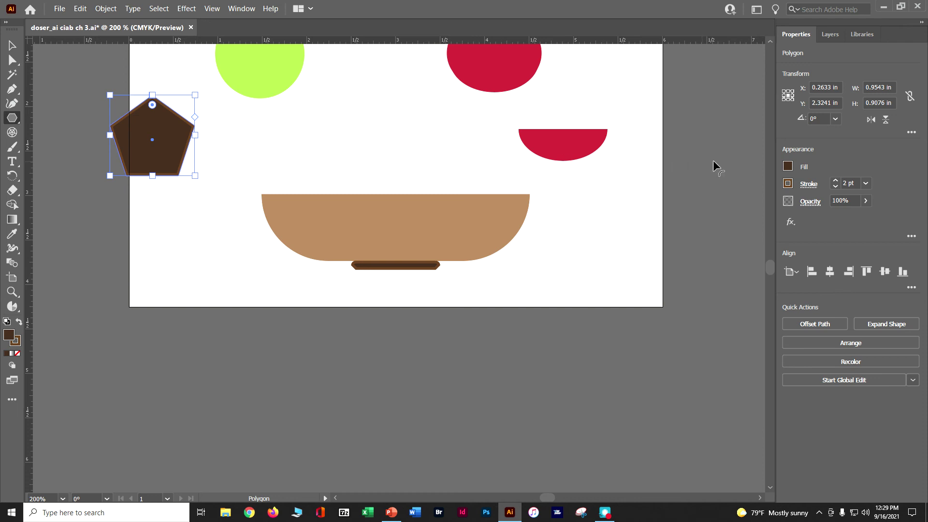
Step: Fill the pentagon with a dark green swatch and remove its stroke
{"action": "left_click", "coordinate": [788, 165]}
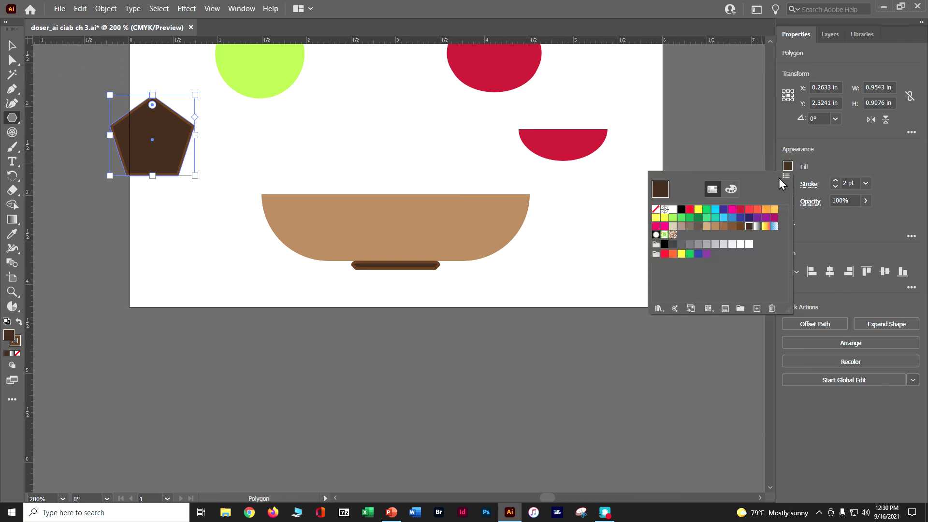
{"action": "left_click", "coordinate": [699, 218]}
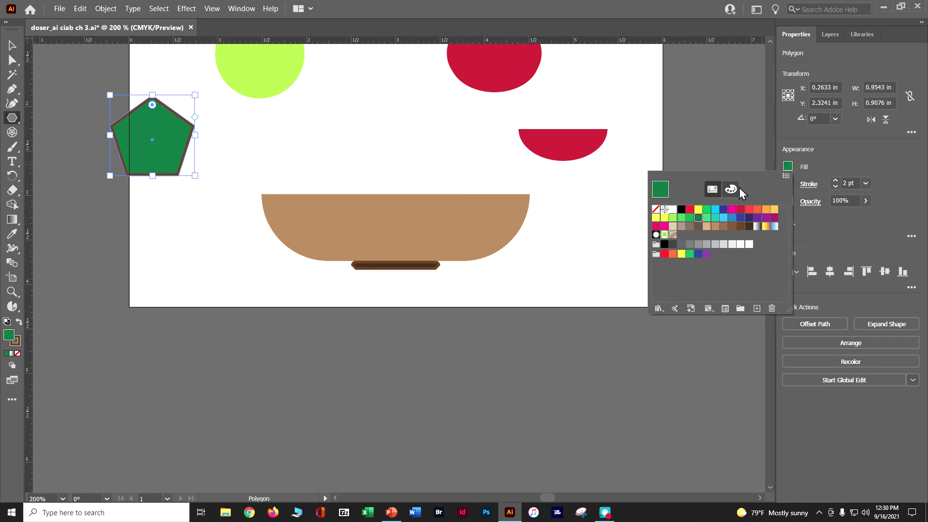
{"action": "key", "text": "Escape"}
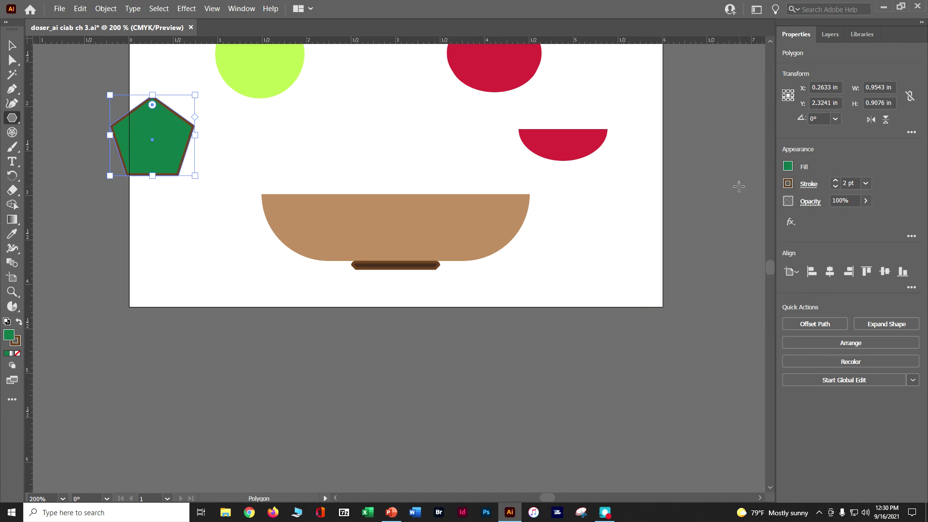
{"action": "left_click", "coordinate": [788, 183]}
{"action": "left_click", "coordinate": [656, 227]}
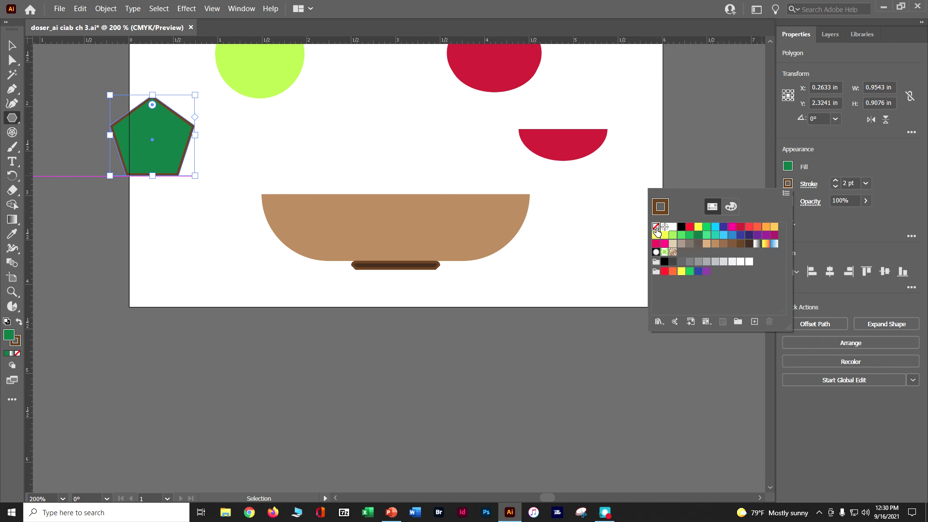
{"action": "key", "text": "Escape"}
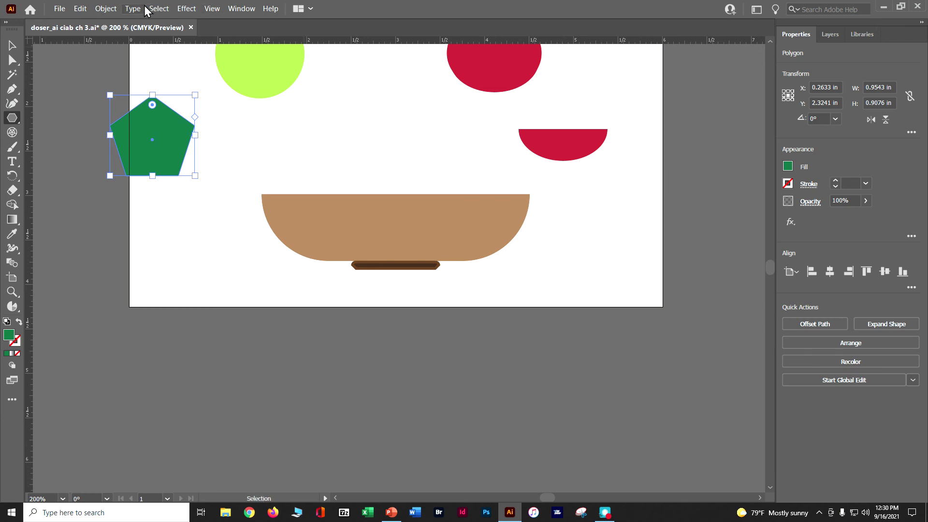
Step: Show the document's guides again
{"action": "left_click", "coordinate": [211, 8]}
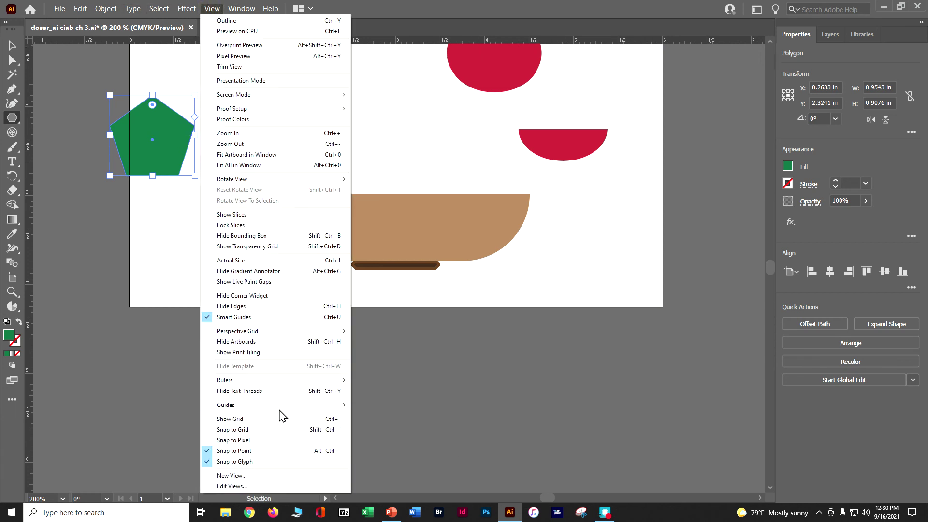
{"action": "mouse_move", "coordinate": [271, 405]}
{"action": "left_click", "coordinate": [360, 406]}
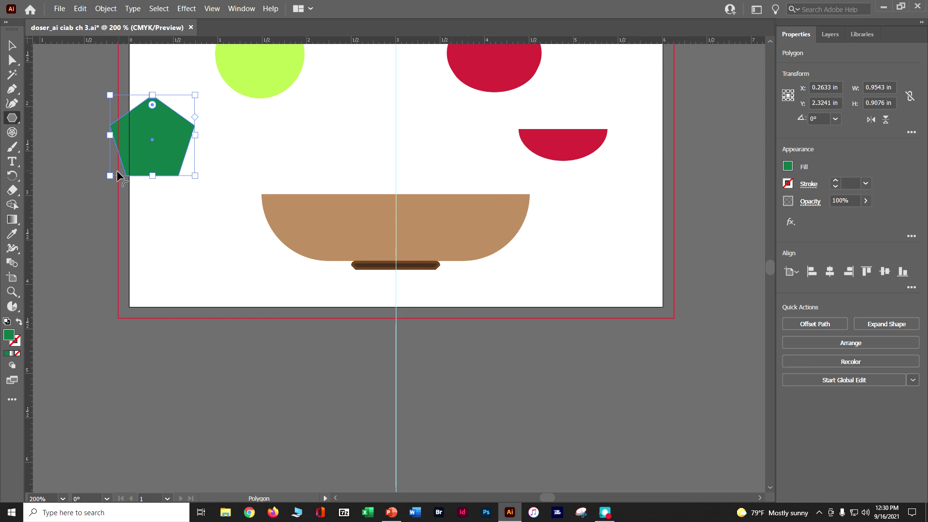
Step: Turn the green pentagon into a six-sided polygon rotated to 90° and save the document
{"action": "left_click_drag", "start_coordinate": [109, 177], "coordinate": [173, 197]}
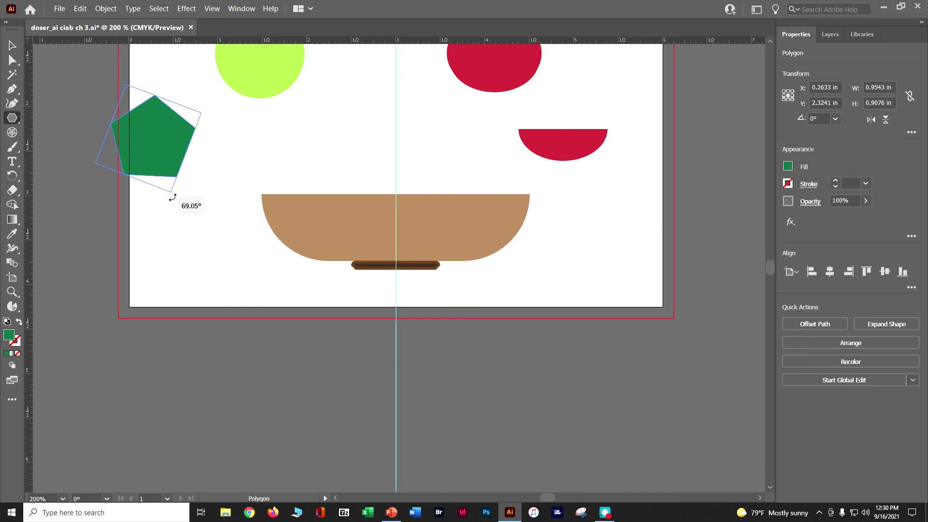
{"action": "left_click_drag", "start_coordinate": [173, 197], "coordinate": [172, 198]}
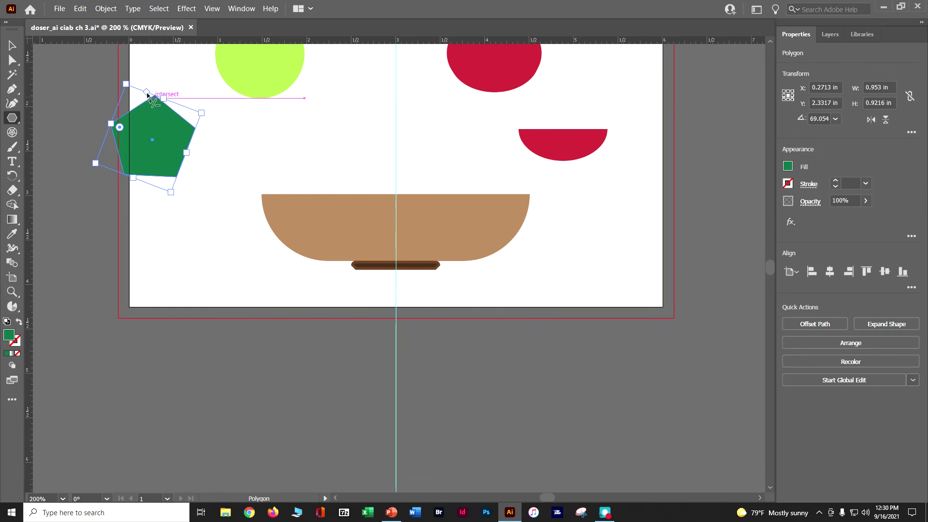
{"action": "left_click_drag", "start_coordinate": [147, 93], "coordinate": [98, 79]}
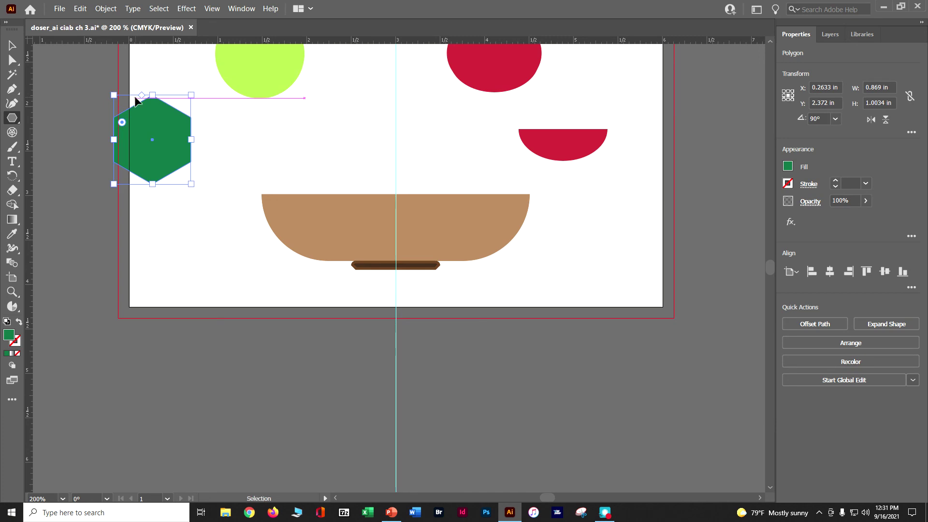
{"action": "key", "text": "ctrl+s"}
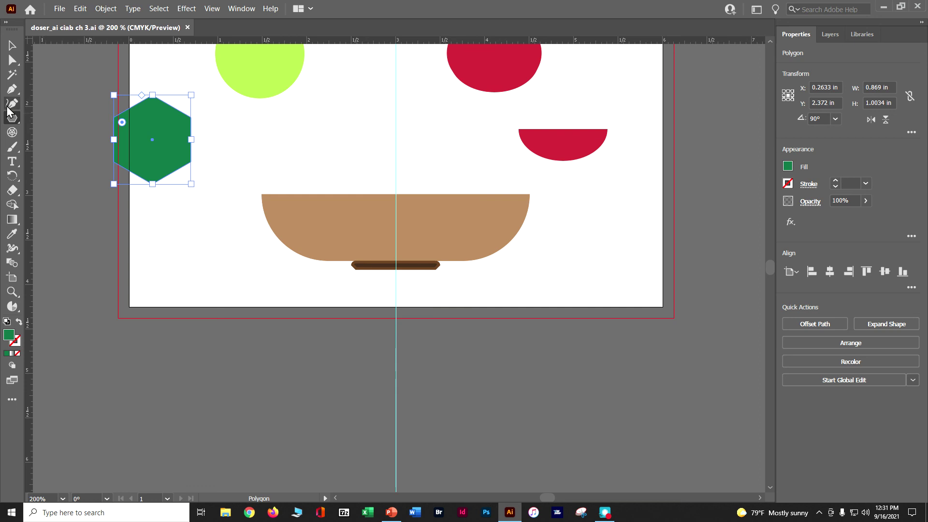
Step: Scale the green hexagon down proportionally to about 0.64 by 0.74 in and set its width to 0.35 in
{"action": "left_click", "coordinate": [13, 46]}
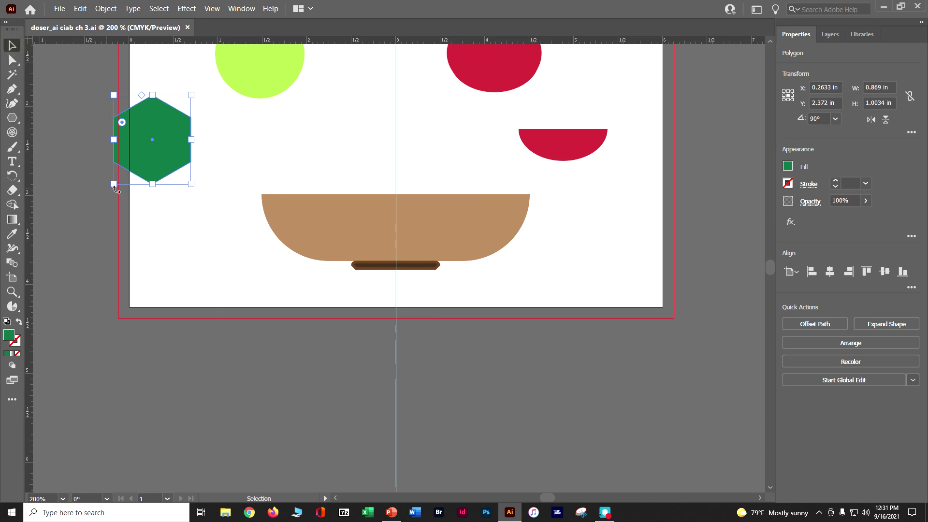
{"action": "left_click_drag", "start_coordinate": [114, 184], "coordinate": [130, 163]}
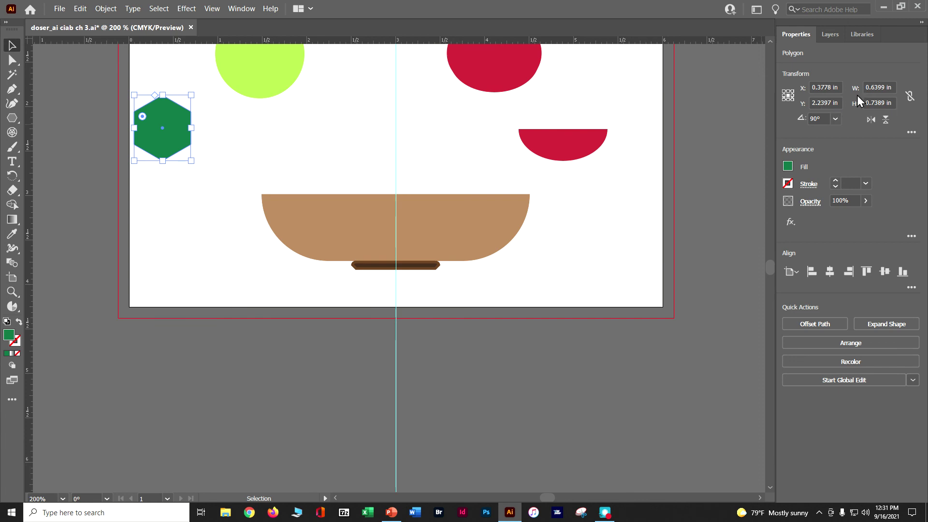
{"action": "double_click", "coordinate": [878, 87]}
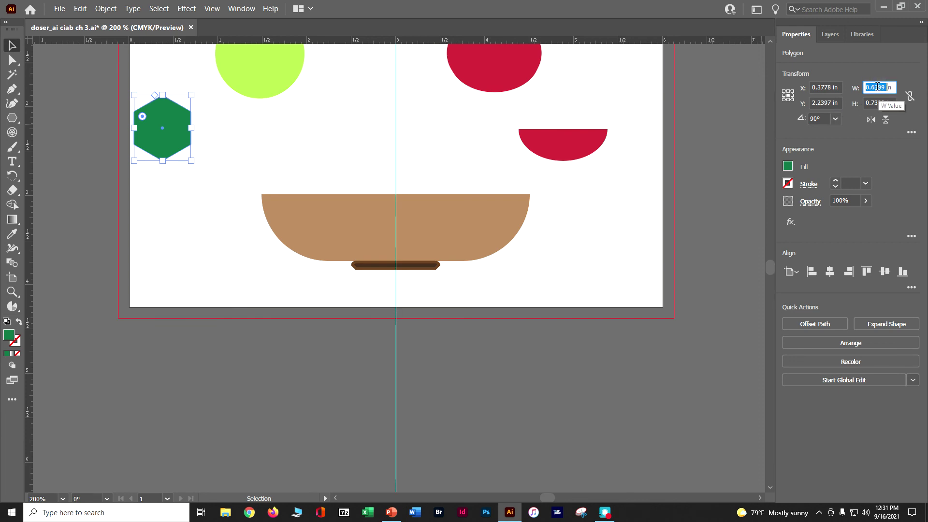
{"action": "type", "text": ".345"}
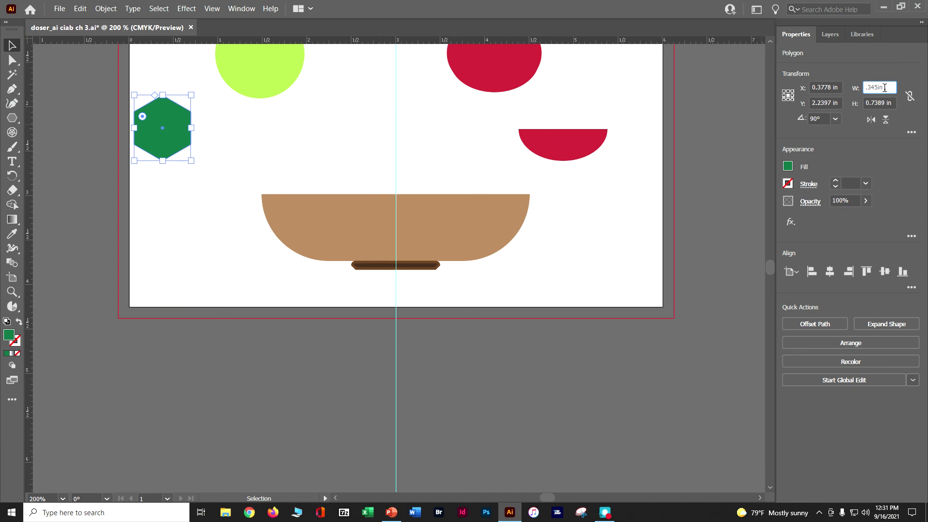
{"action": "key", "text": "BackSpace"}
{"action": "key", "text": "BackSpace"}
{"action": "type", "text": "5"}
{"action": "key", "text": "Tab"}
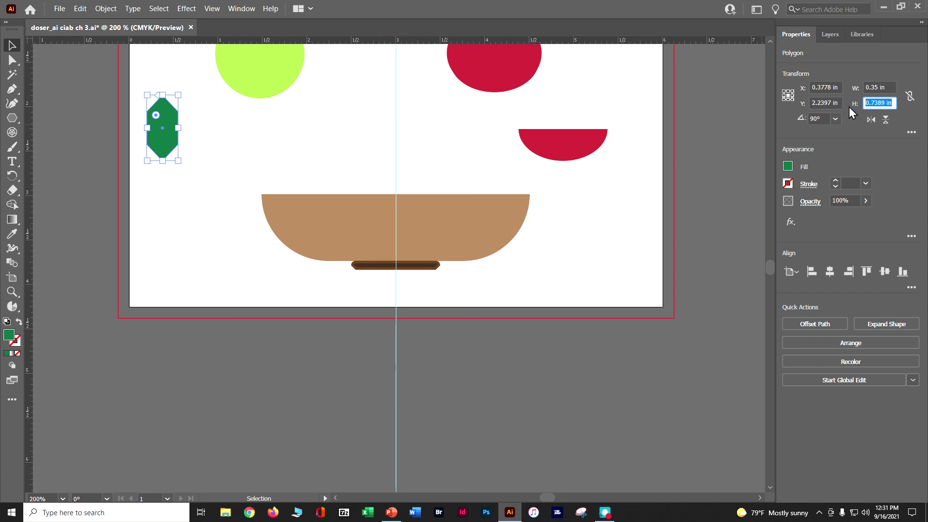
Step: Round the hexagon's four side corners to the maximum, keeping the top and bottom points sharp, to form a leaf
{"action": "key", "text": "ctrl+plus"}
{"action": "key", "text": "ctrl+plus"}
{"action": "key", "text": "ctrl+plus"}
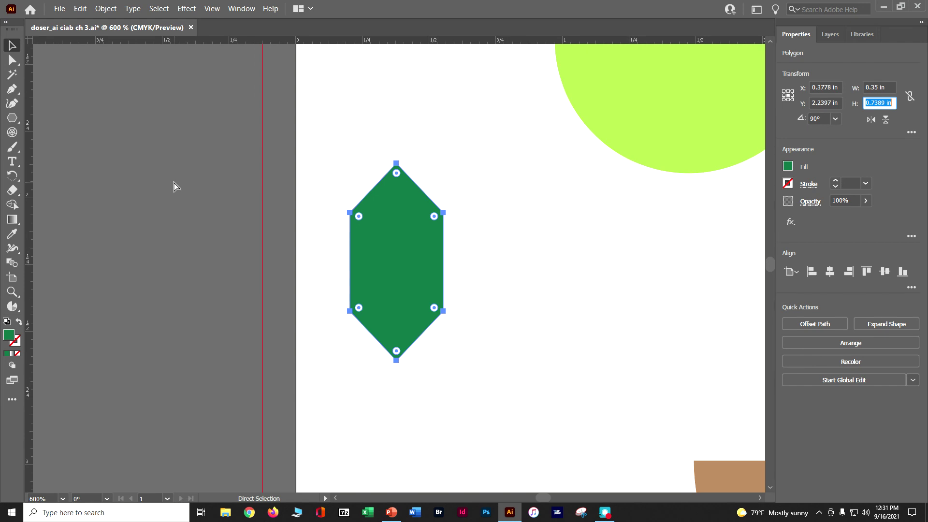
{"action": "key", "text": "v"}
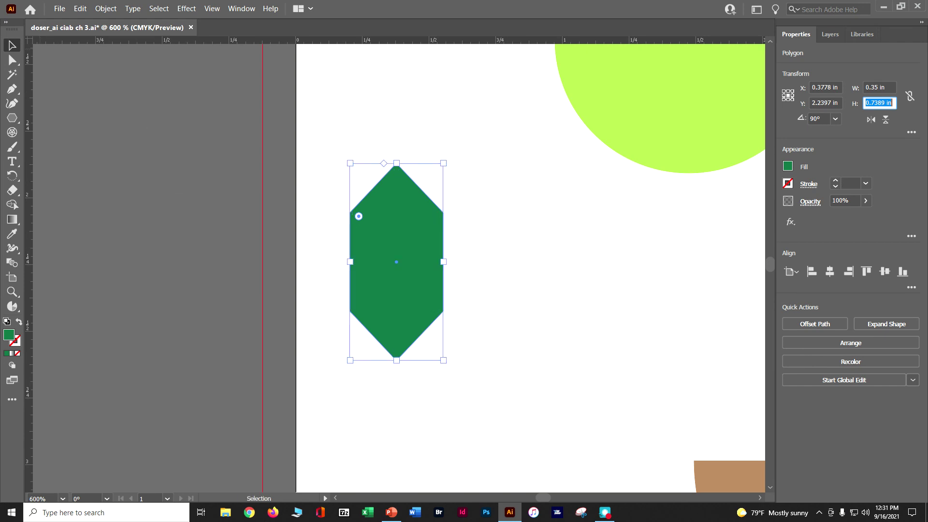
{"action": "left_click", "coordinate": [16, 47]}
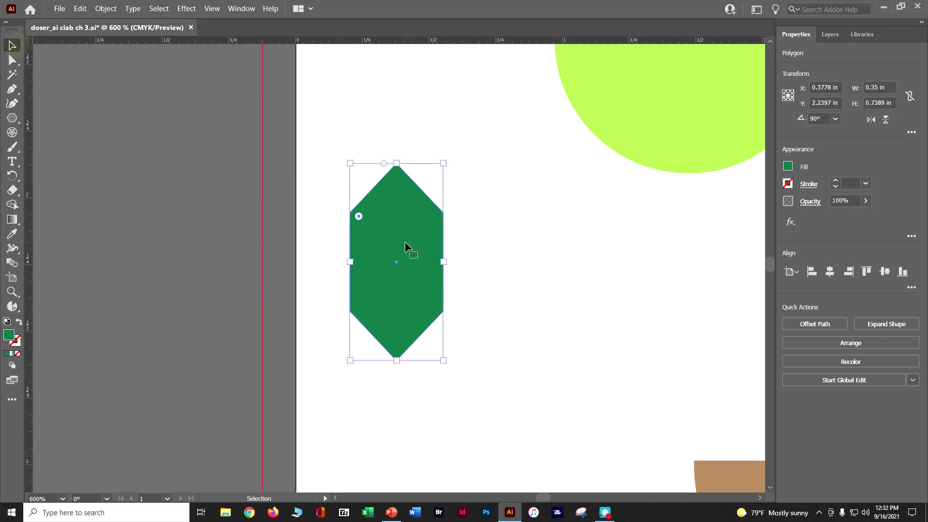
{"action": "left_click", "coordinate": [476, 211]}
{"action": "left_click", "coordinate": [442, 213]}
{"action": "left_click_drag", "start_coordinate": [358, 216], "coordinate": [346, 169]}
{"action": "left_click", "coordinate": [13, 60]}
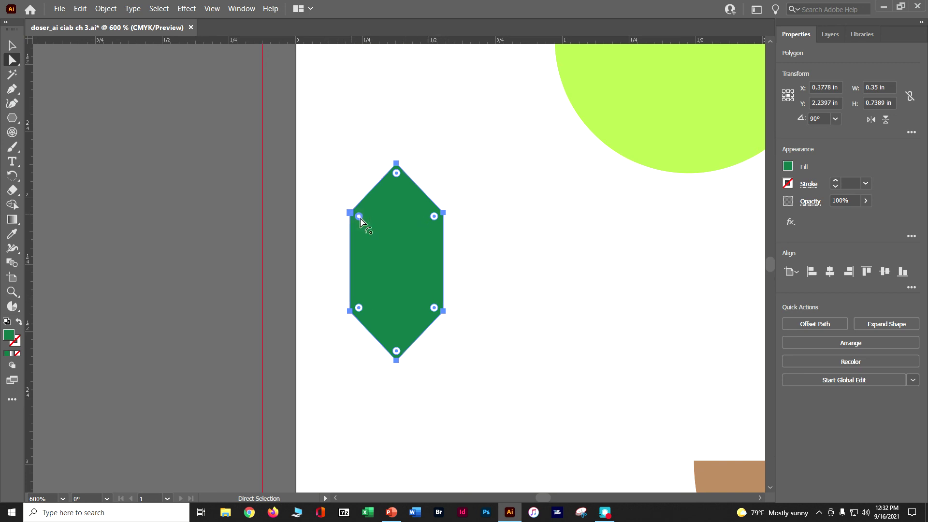
{"action": "left_click", "coordinate": [442, 213], "text": "shift"}
{"action": "left_click", "coordinate": [434, 308], "text": "shift"}
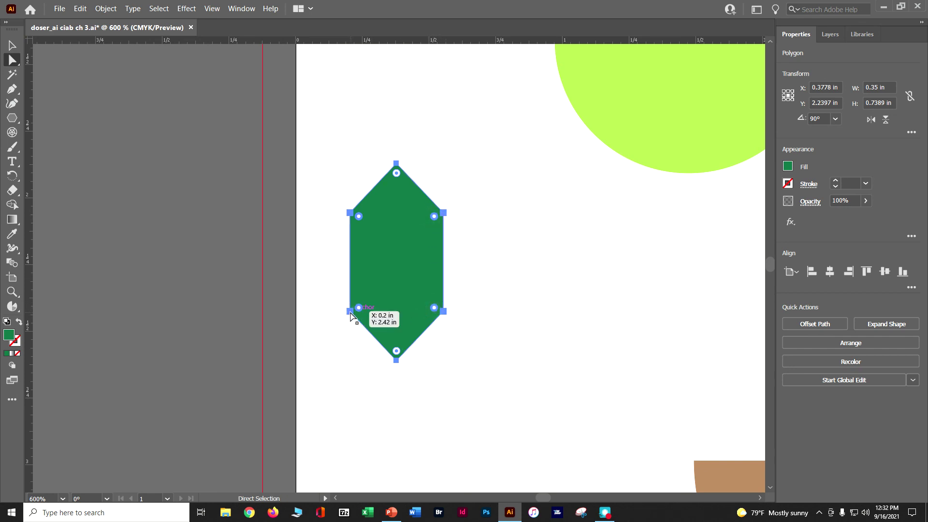
{"action": "left_click_drag", "start_coordinate": [358, 307], "coordinate": [451, 192]}
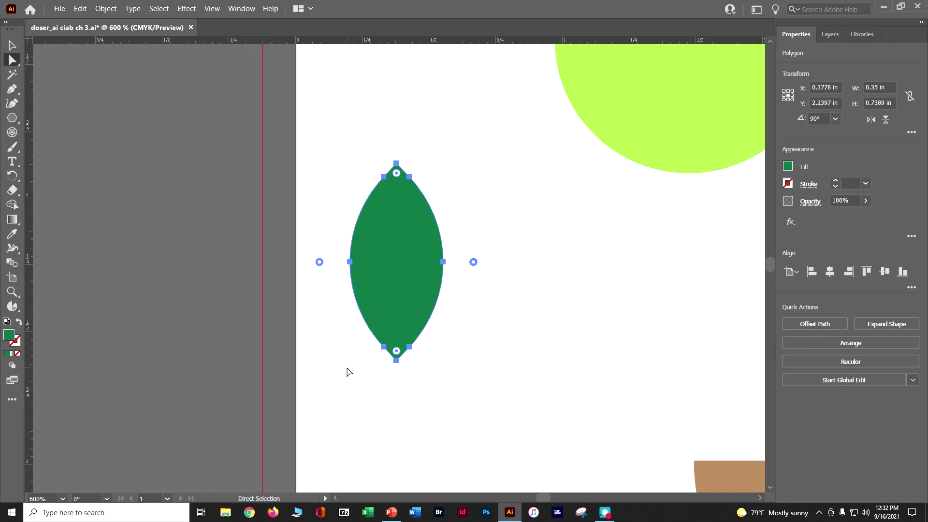
Step: Save the document and deselect the green leaf
{"action": "key", "text": "ctrl"}
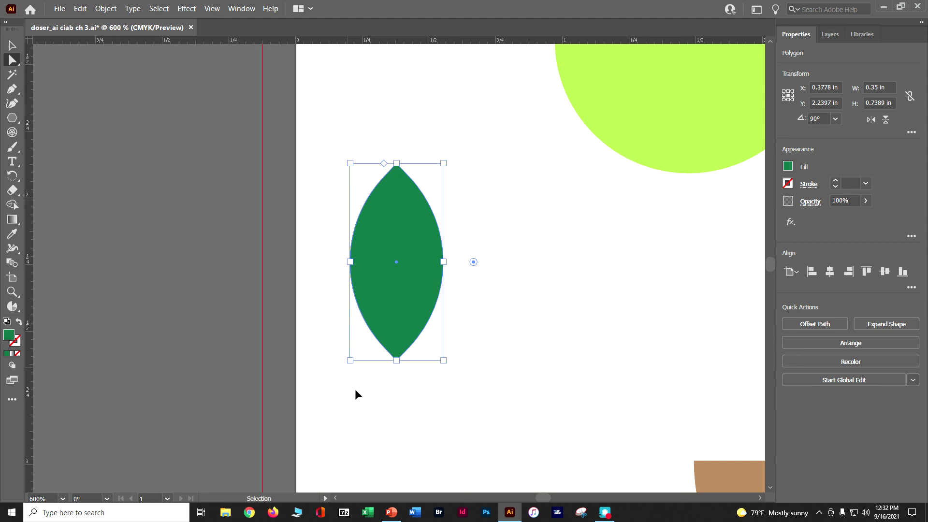
{"action": "key", "text": "ctrl+s"}
{"action": "left_click", "coordinate": [149, 92]}
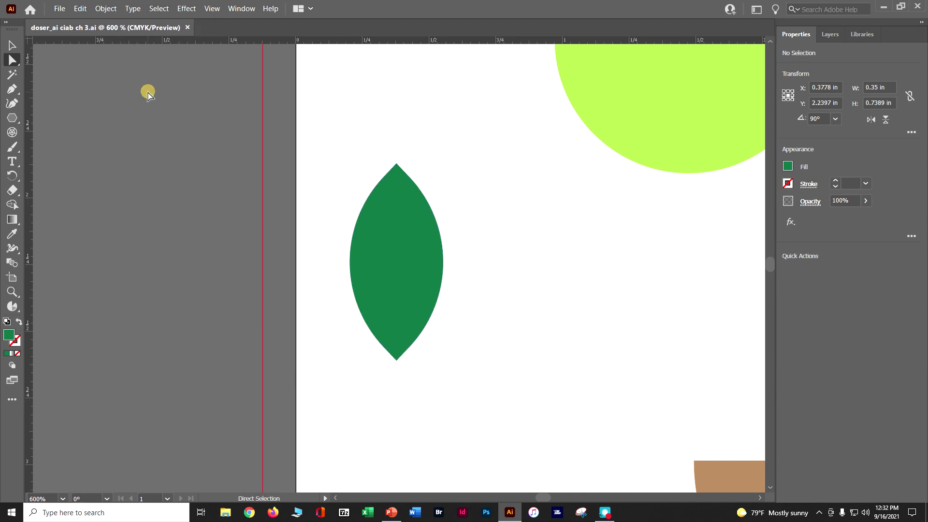